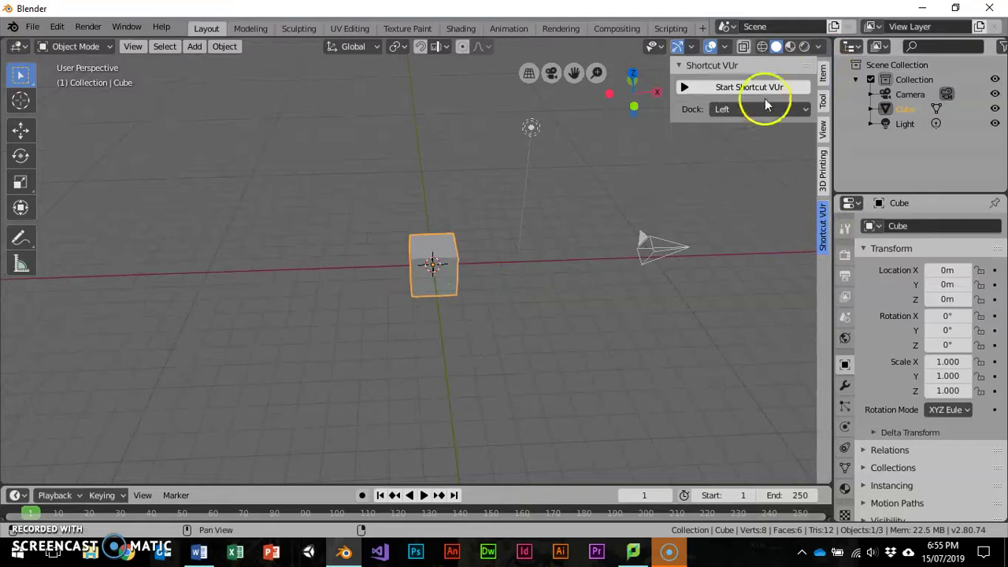
Start the Shortcut VUr key display and hide the 3D viewport's sidebar.
left_click(712, 87)
left_click_drag(672, 68, 865, 81)
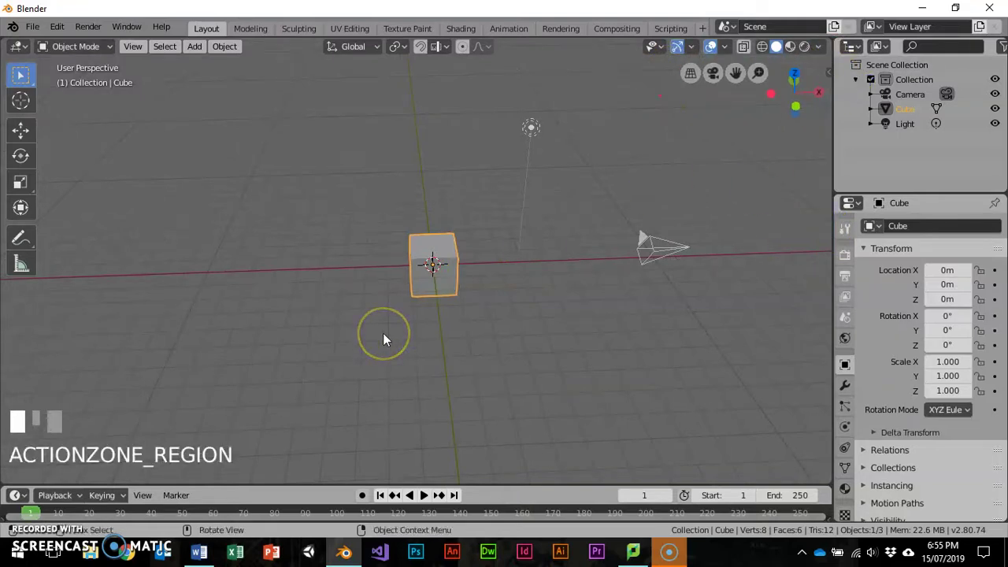
Delete the default cube and add a text object at the origin.
key("x")
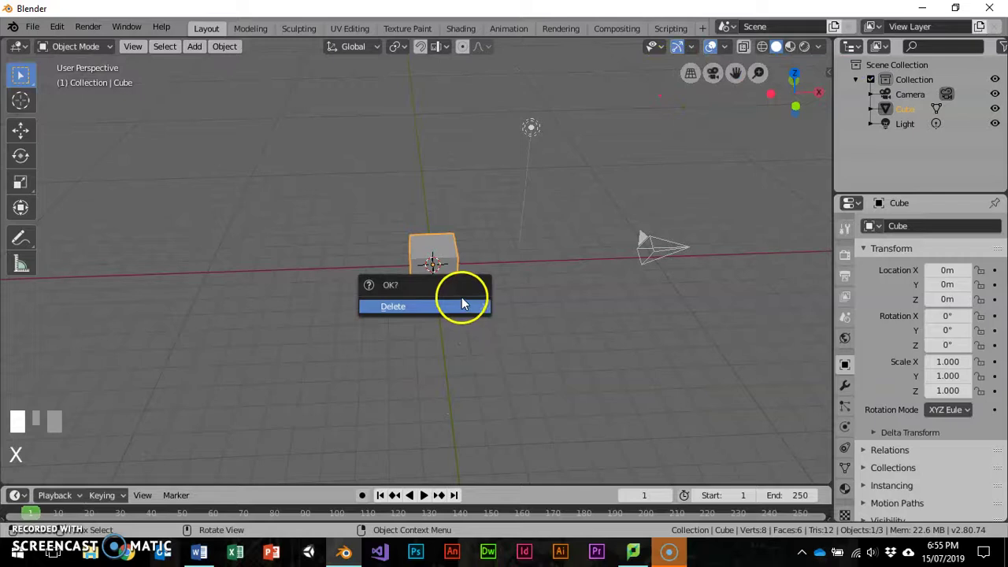
left_click(461, 298)
key("shift+a")
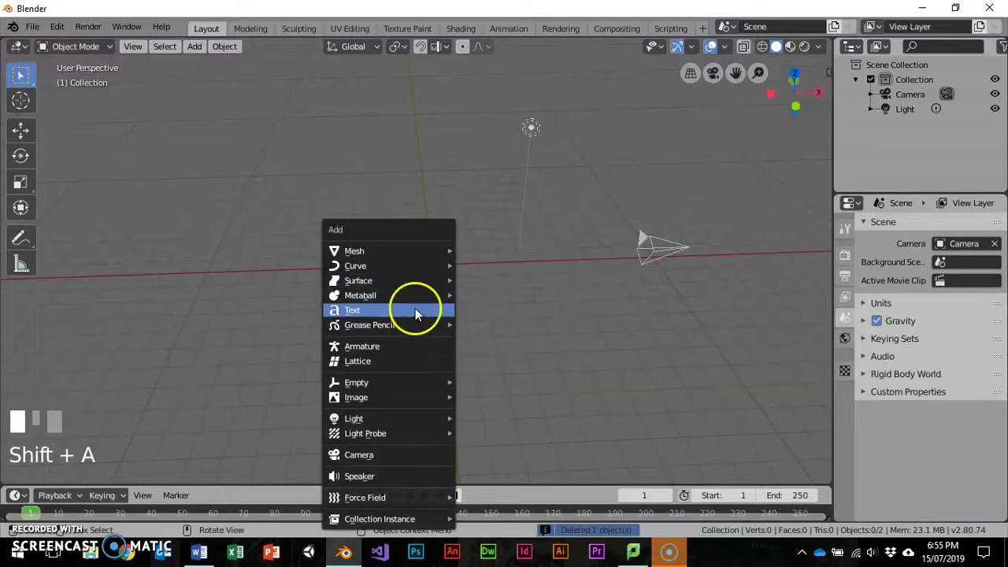
left_click(414, 308)
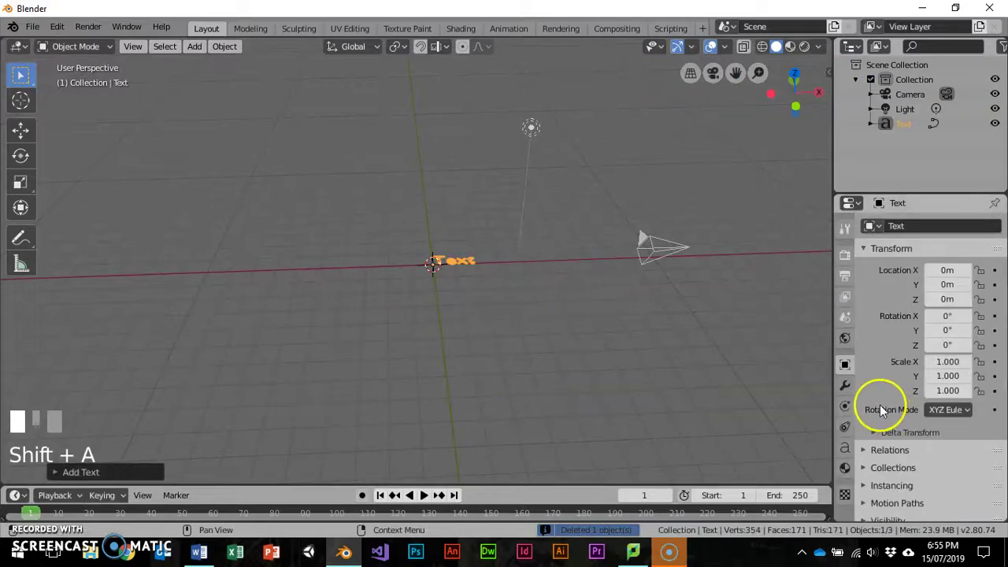
Set the text object's horizontal paragraph alignment to Center.
left_click(843, 446)
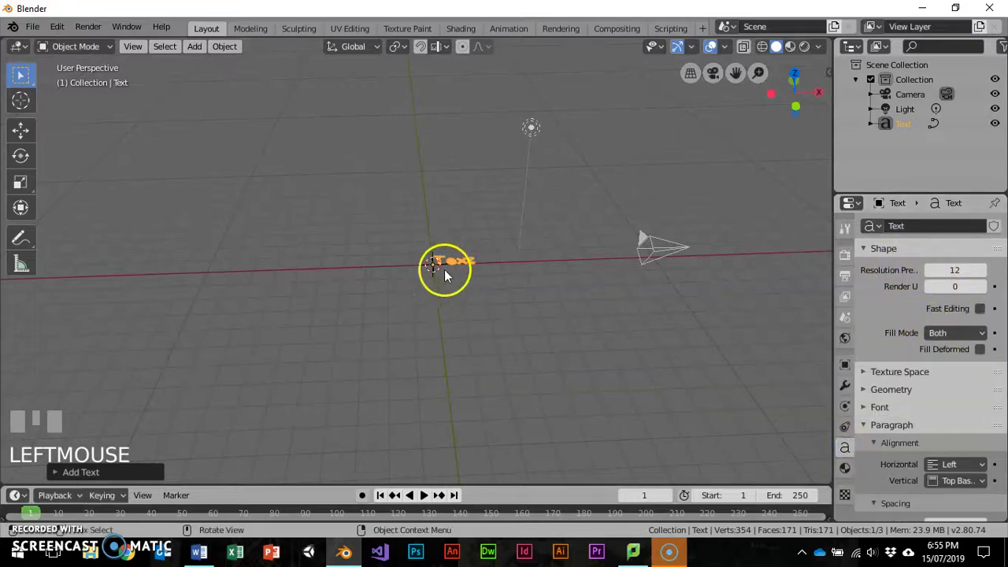
scroll(947, 423, "down", 1)
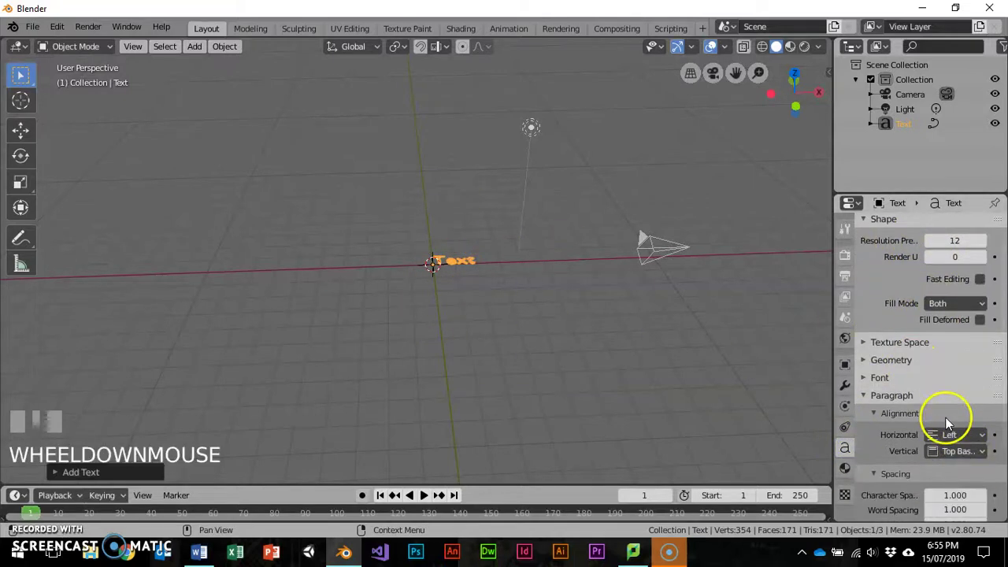
left_click(953, 433)
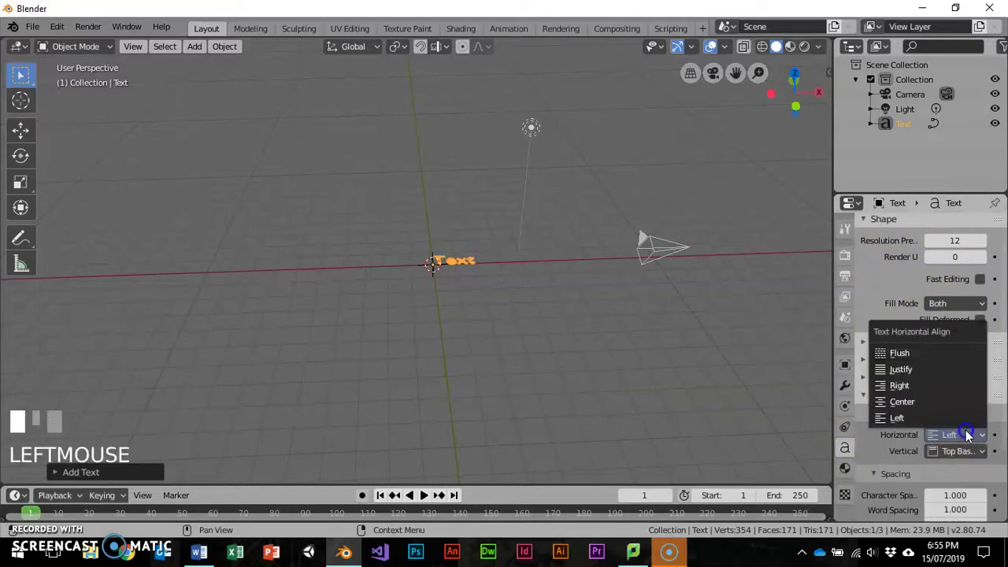
left_click(904, 401)
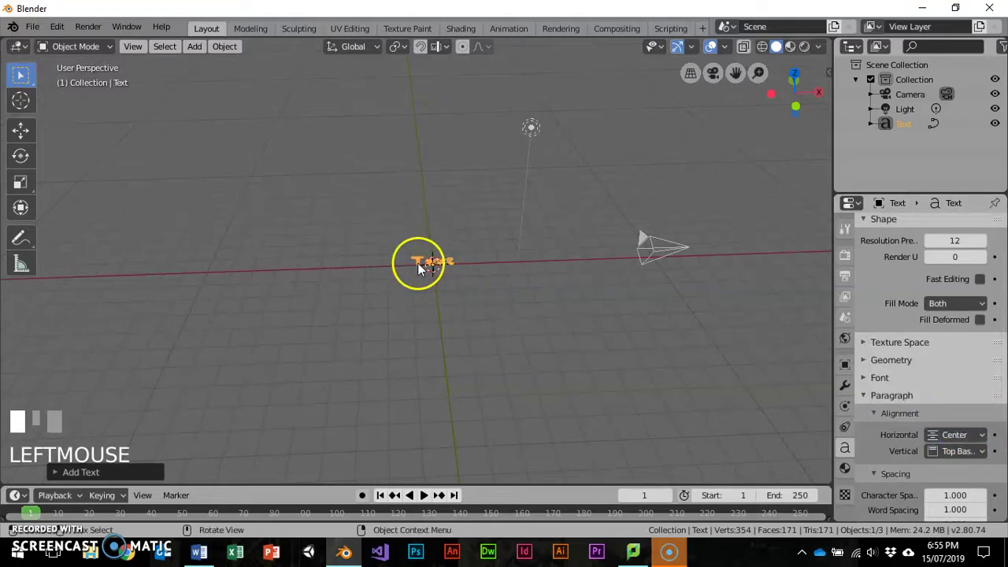
Replace the placeholder text with the copied "Episode IV A NEW HOPE" crawl in Edit Mode and return to Object Mode.
middle_click_drag(418, 263, 448, 294)
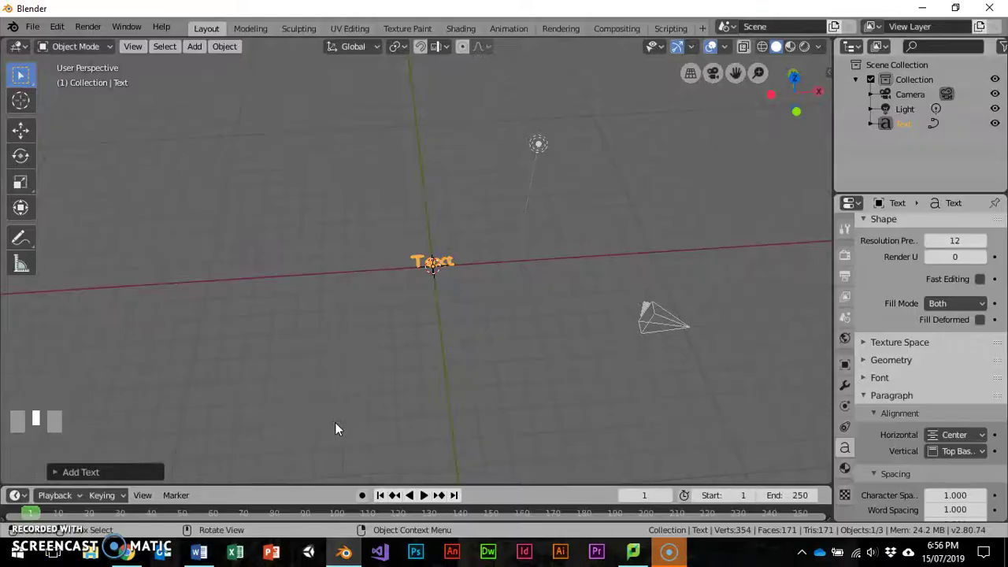
middle_click_drag(513, 273, 459, 279)
left_click(110, 49)
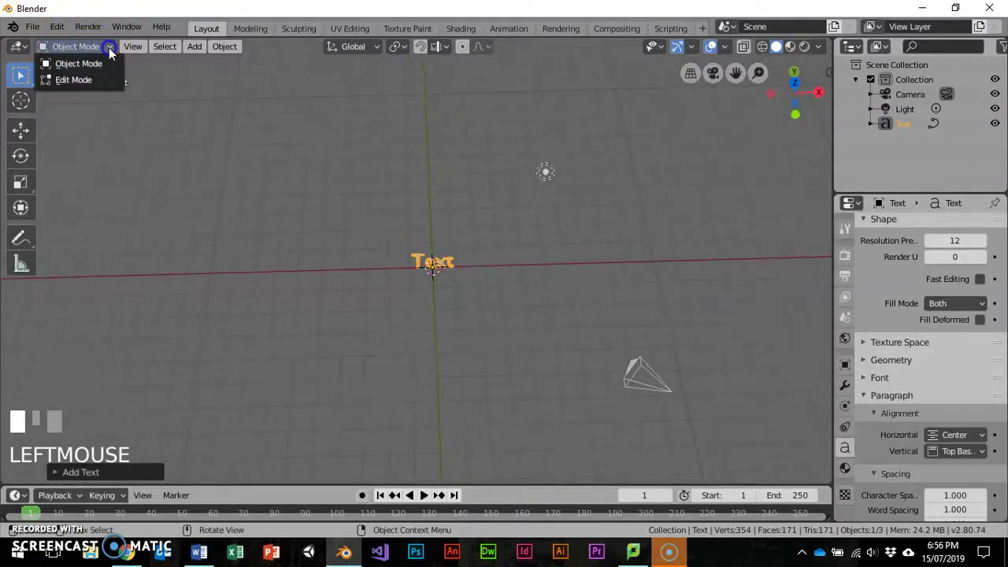
left_click(70, 82)
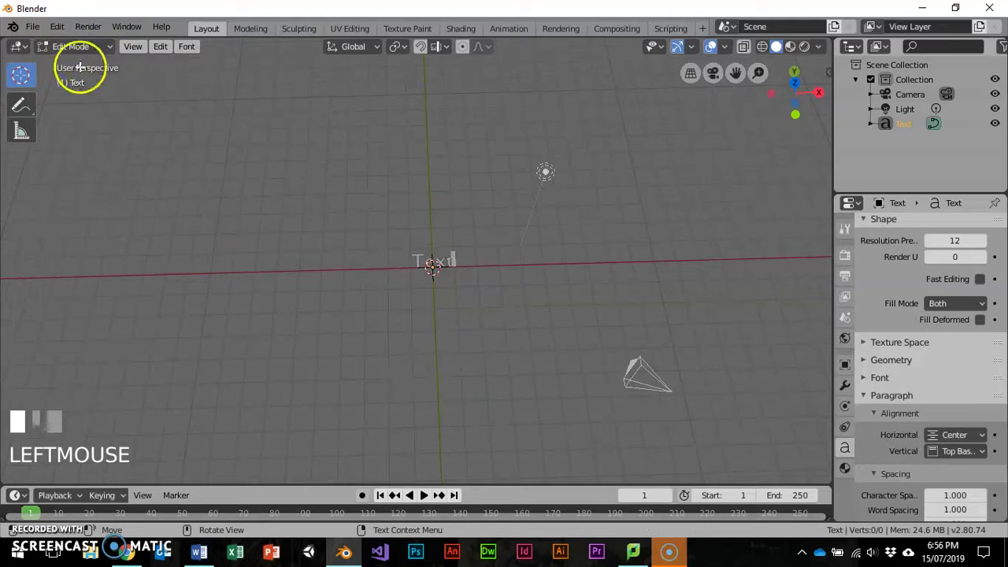
key("BackSpace")
key("BackSpace")
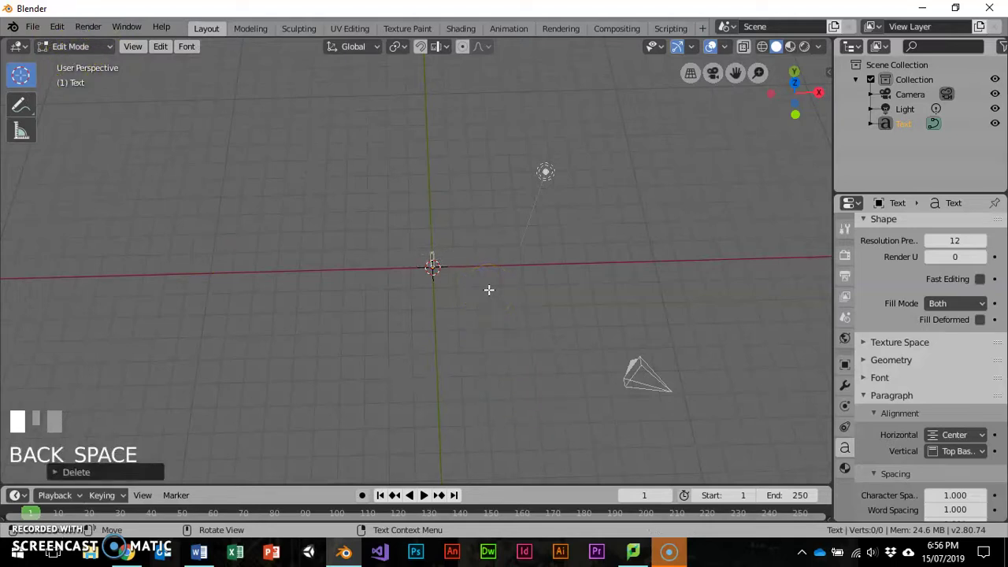
key("ctrl+v")
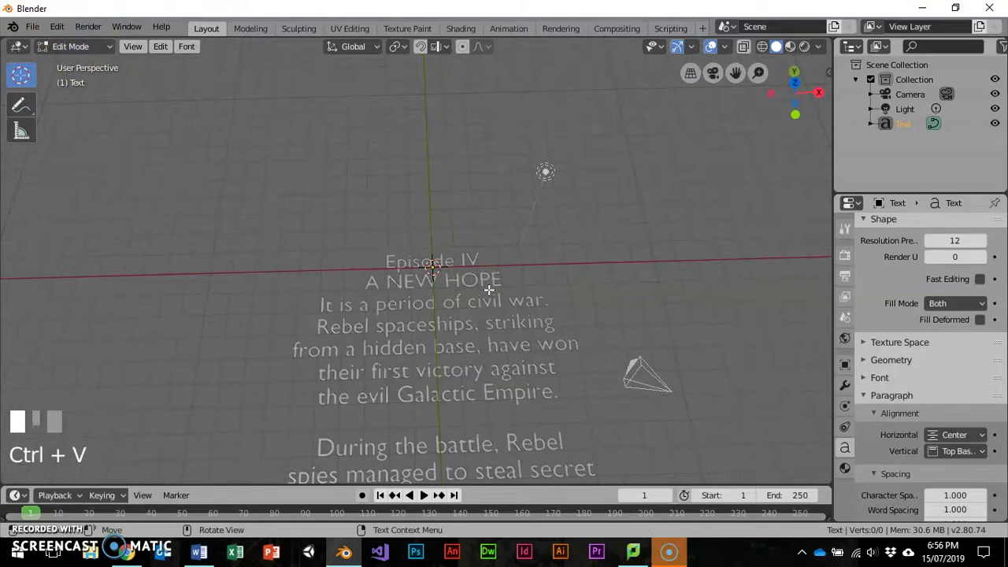
middle_click_drag(346, 288, 431, 344)
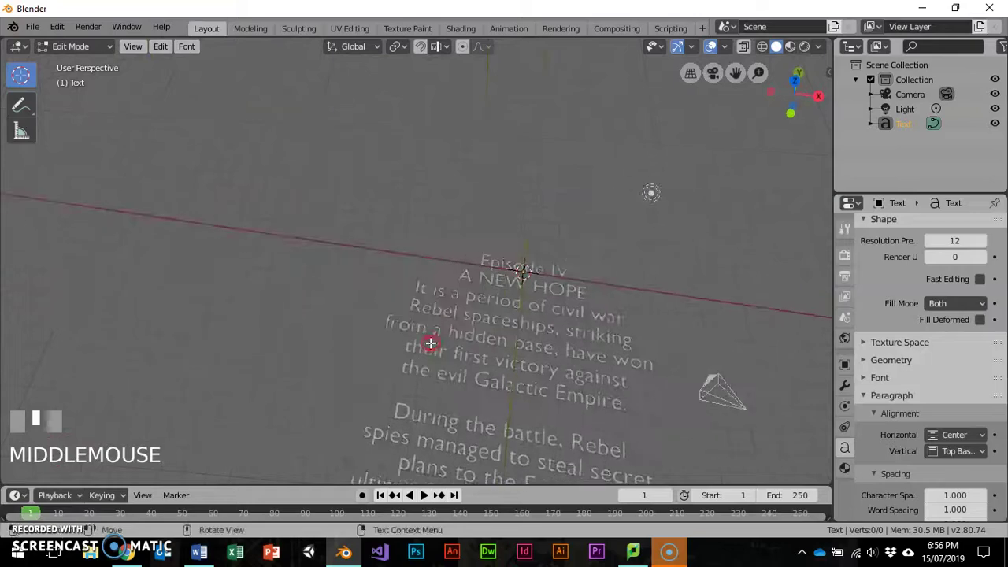
left_click(98, 50)
left_click(81, 61)
Give the crawl text thickness by setting its geometry Extrude to 0.03 m.
middle_click_drag(299, 373, 551, 291)
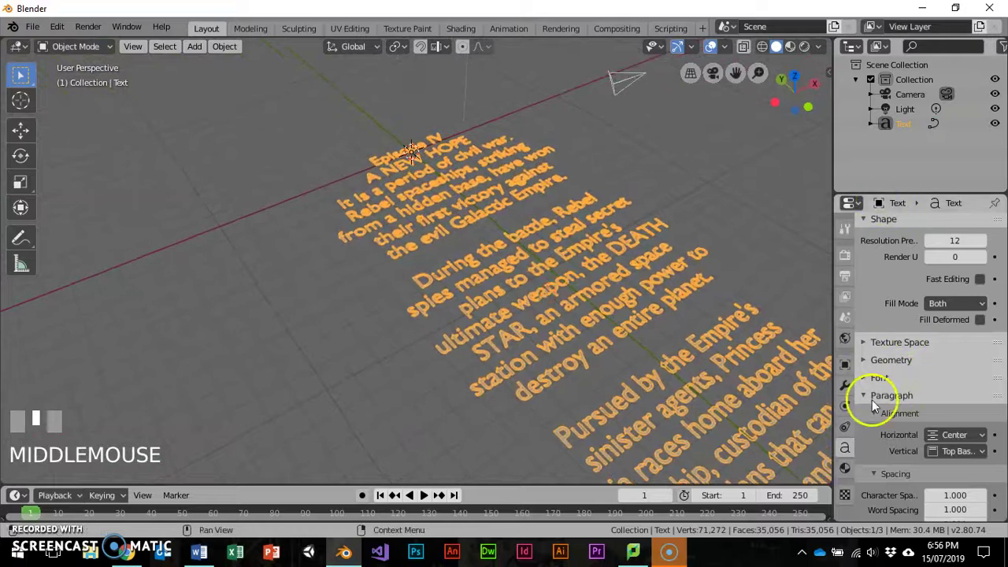
scroll(642, 308, "down", 1)
middle_click_drag(690, 315, 677, 343)
left_click(866, 341)
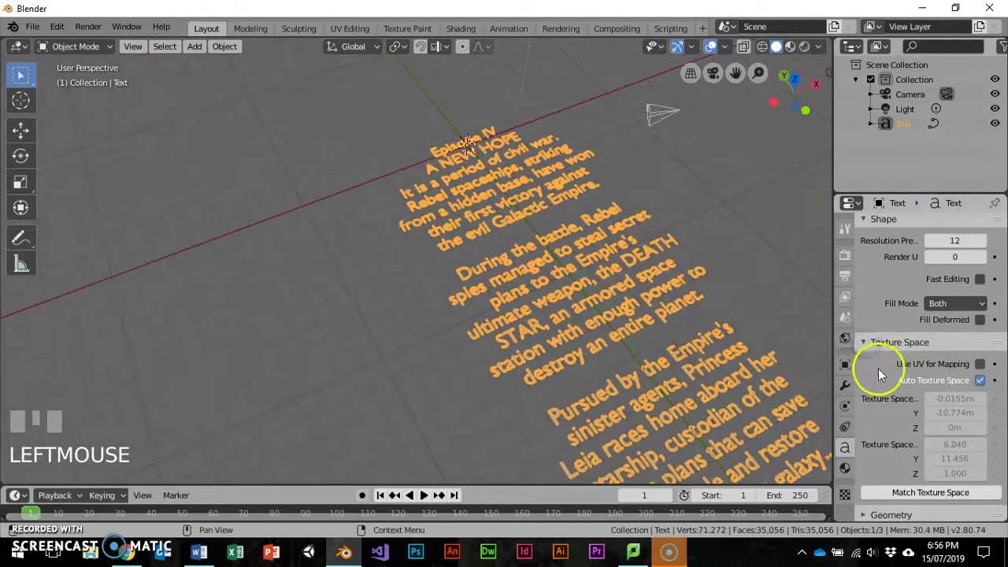
left_click(867, 343)
left_click(872, 360)
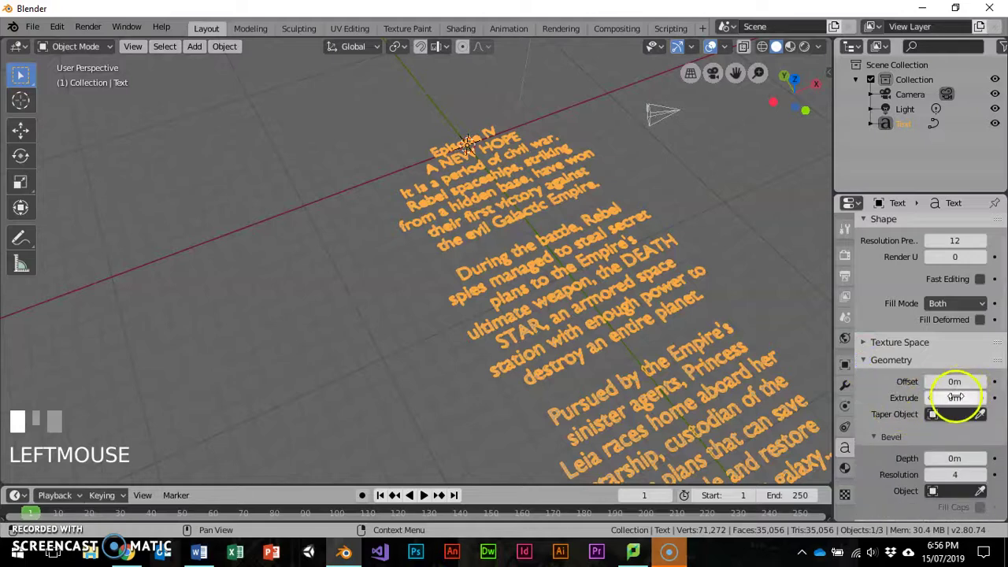
left_click_drag(978, 397, 984, 398)
middle_click_drag(549, 378, 590, 281)
scroll(559, 295, "up", 3)
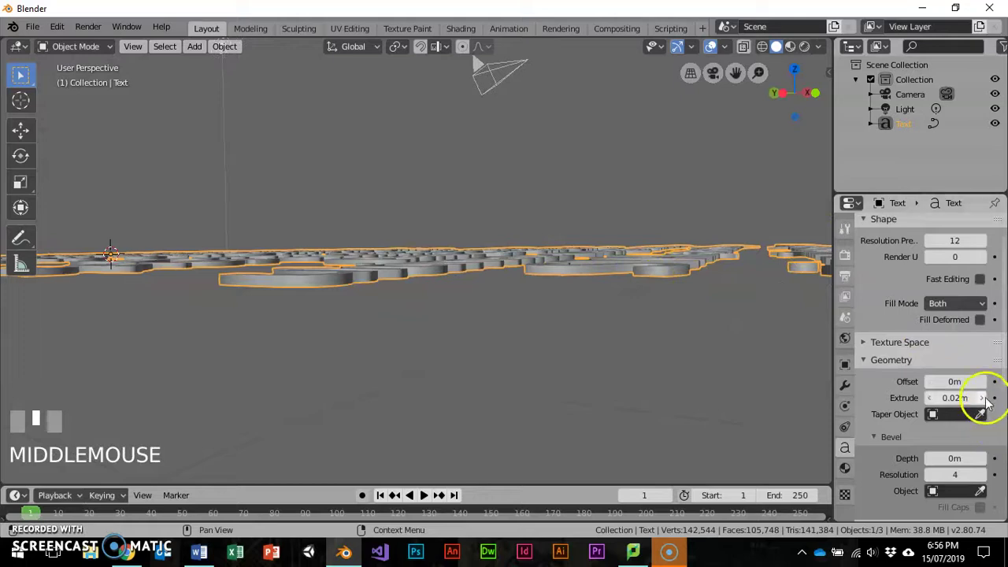
left_click(985, 399)
left_click(985, 399)
left_click(985, 399)
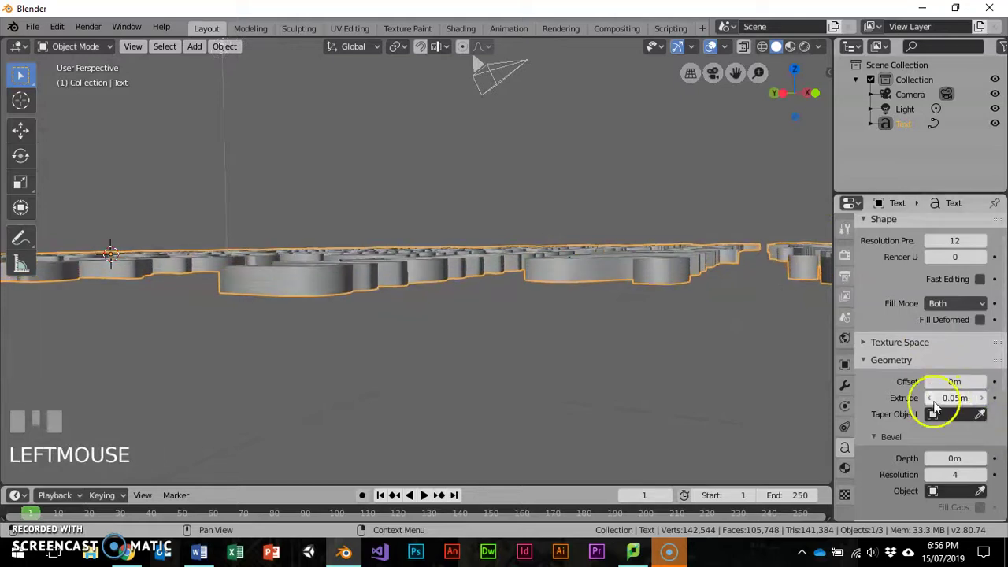
left_click(929, 401)
left_click(925, 401)
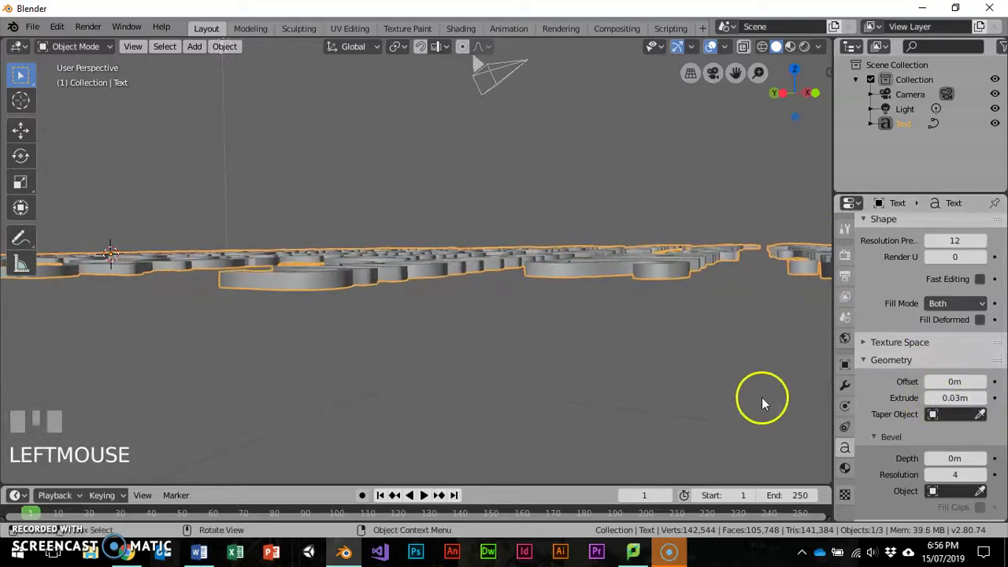
Bevel the crawl text's edges with a depth of 0.01 m, comparing it with no bevel.
scroll(955, 437, "down", 3)
middle_click_drag(758, 405, 622, 356)
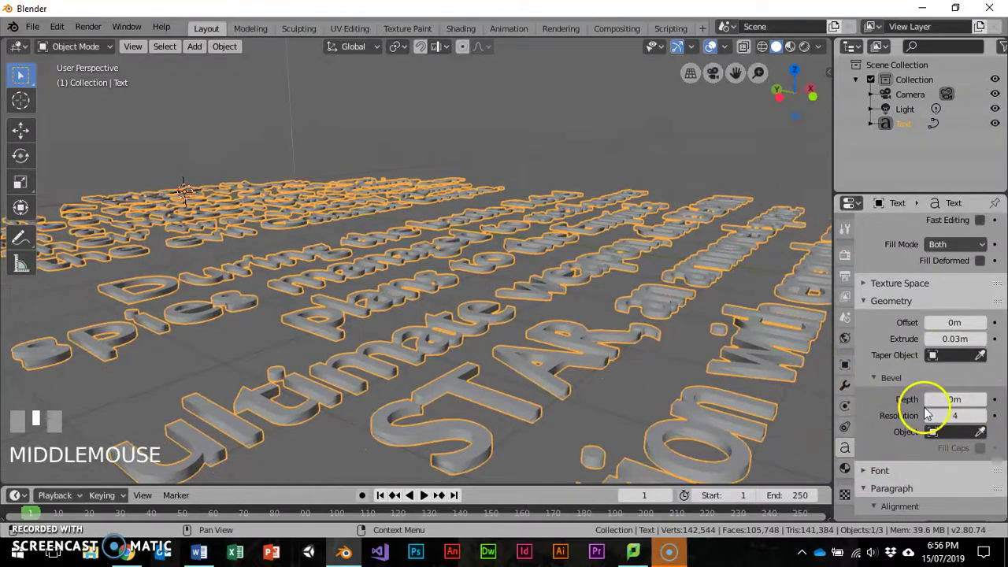
left_click(982, 400)
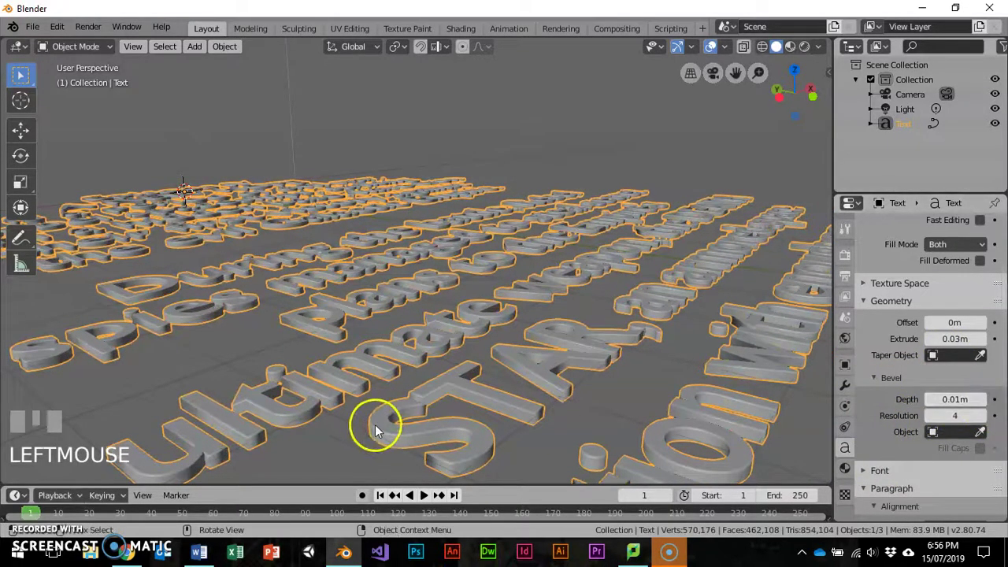
left_click(929, 399)
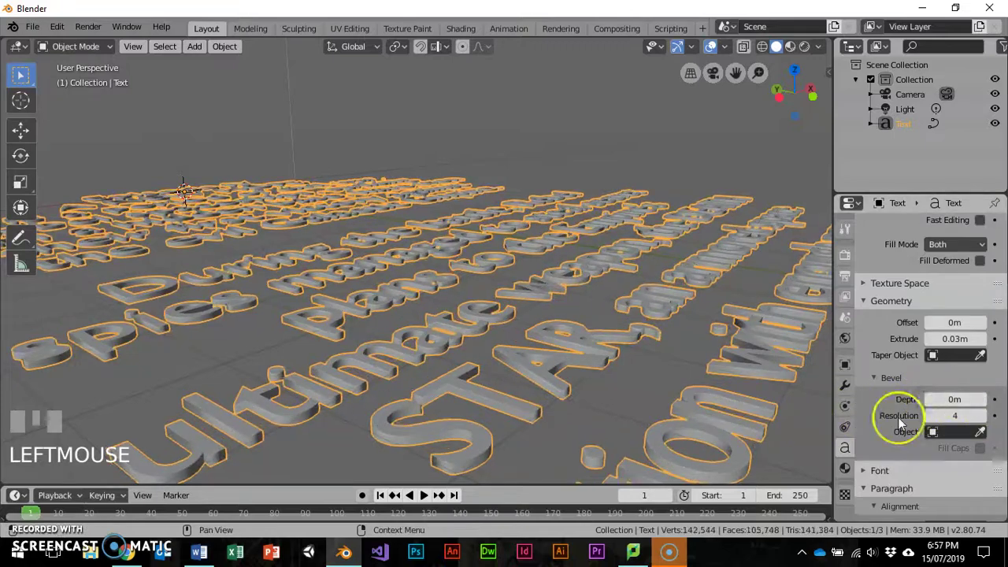
middle_click_drag(448, 323, 443, 357)
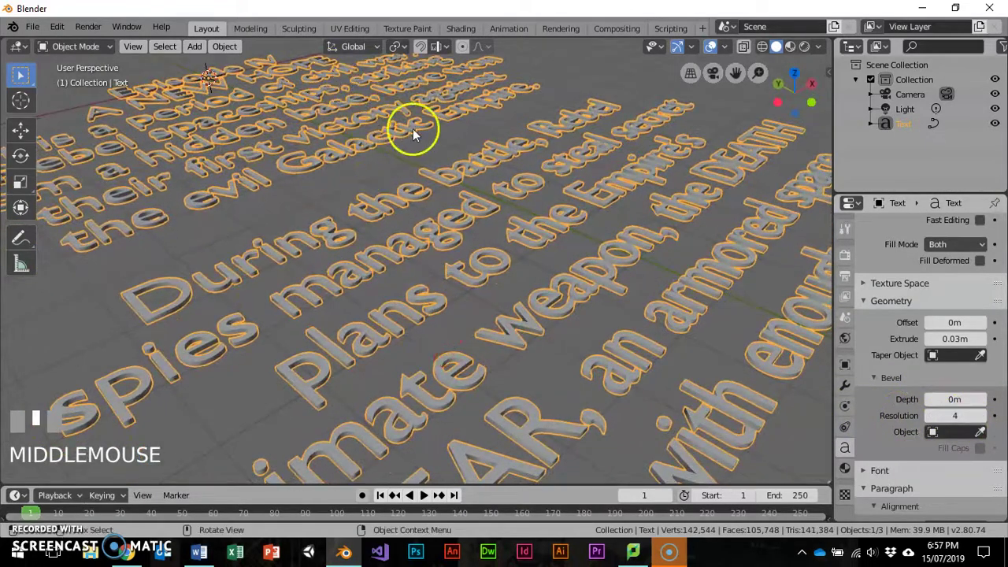
left_click(981, 400)
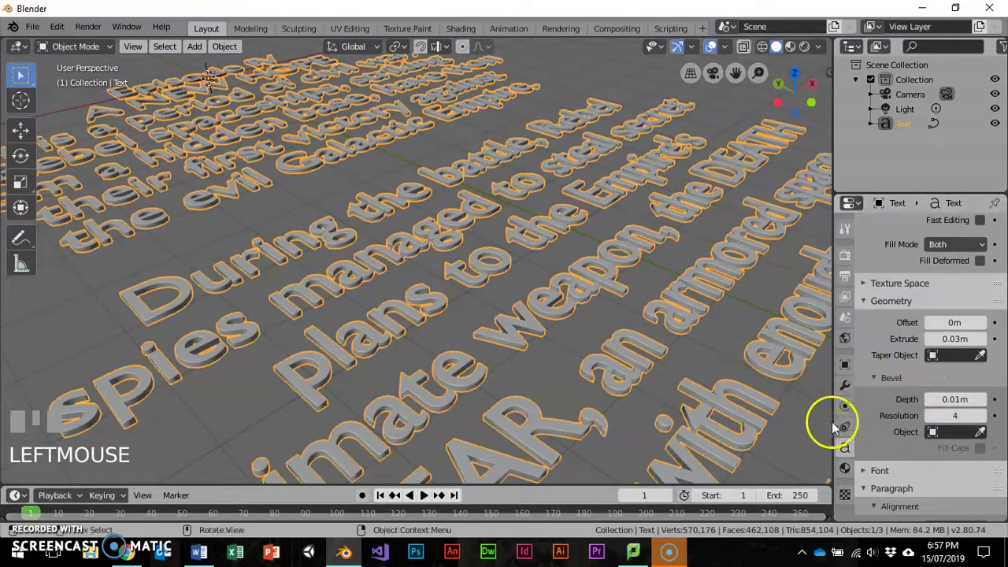
Create a new material for the crawl text and set its Base Color to yellow.
left_click(845, 470)
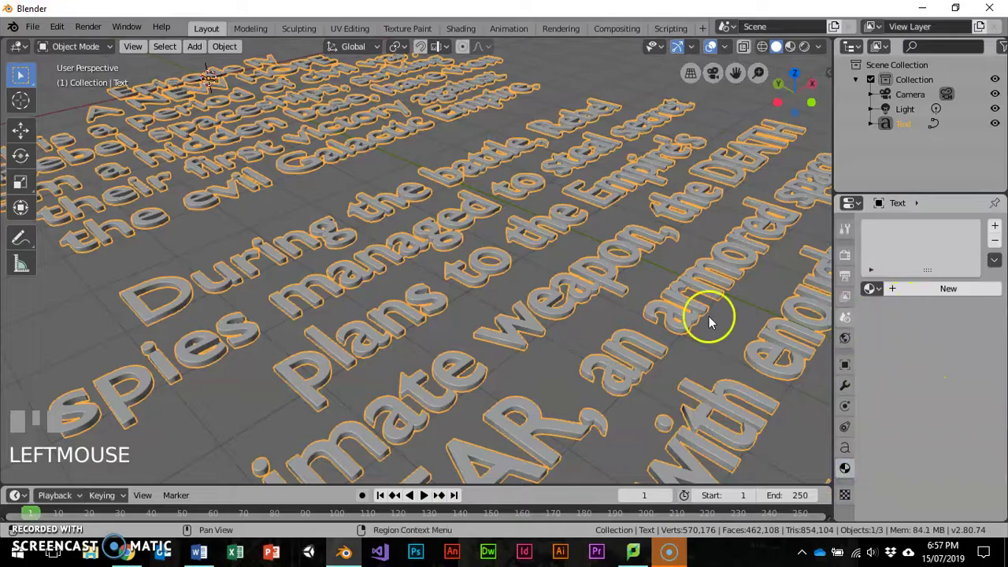
scroll(355, 266, "down", 3)
middle_click_drag(356, 266, 402, 315)
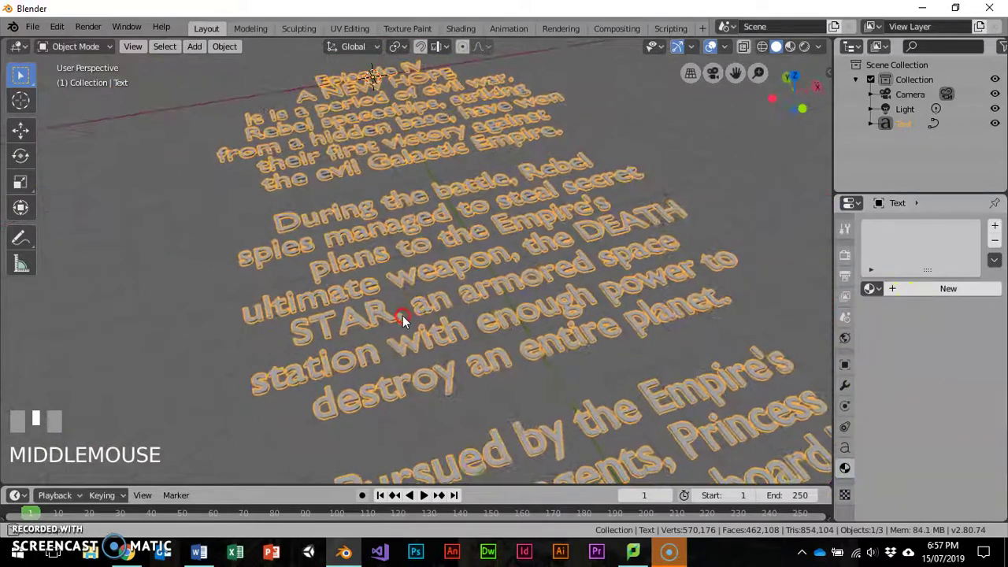
left_click(894, 288)
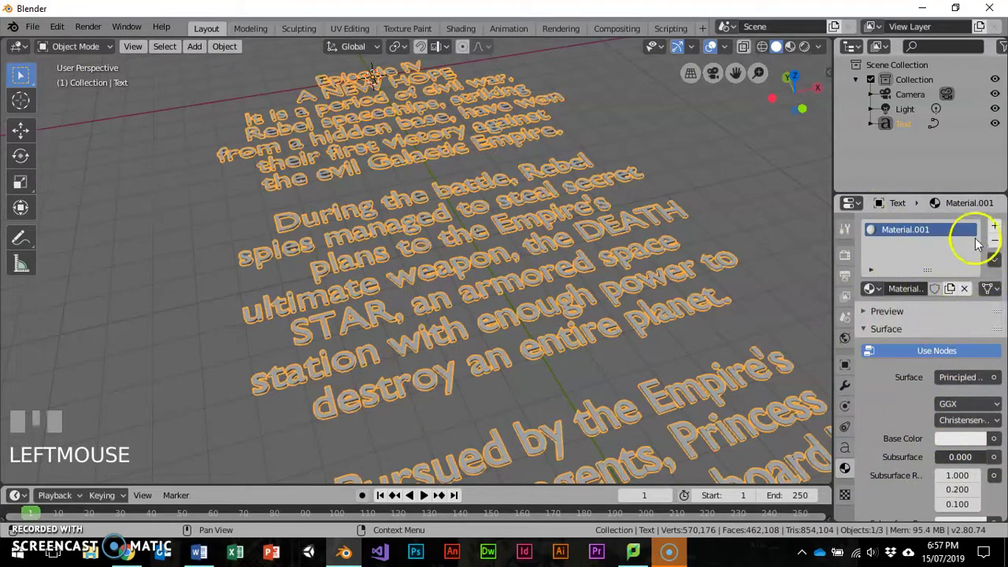
middle_click_drag(594, 270, 867, 377)
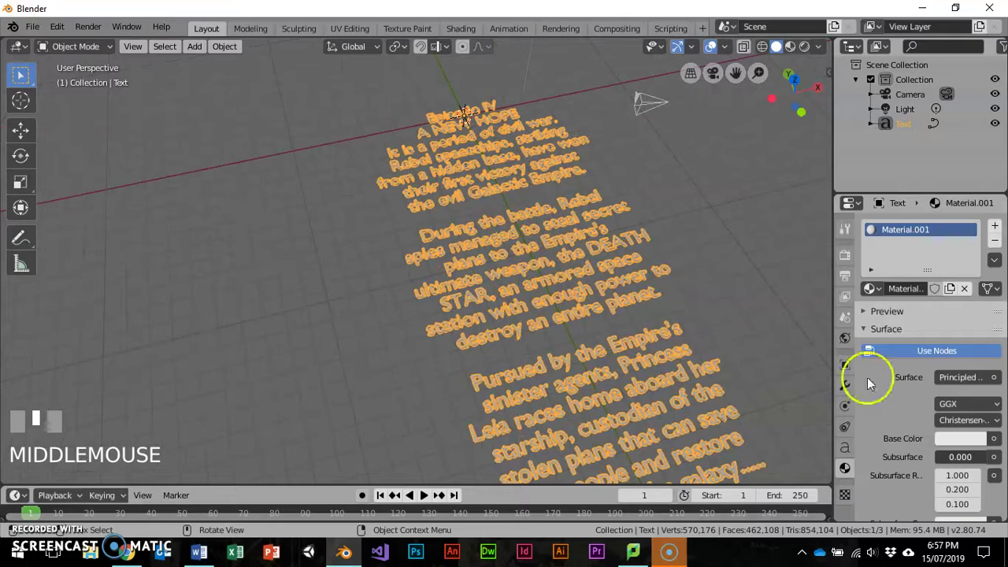
left_click(967, 438)
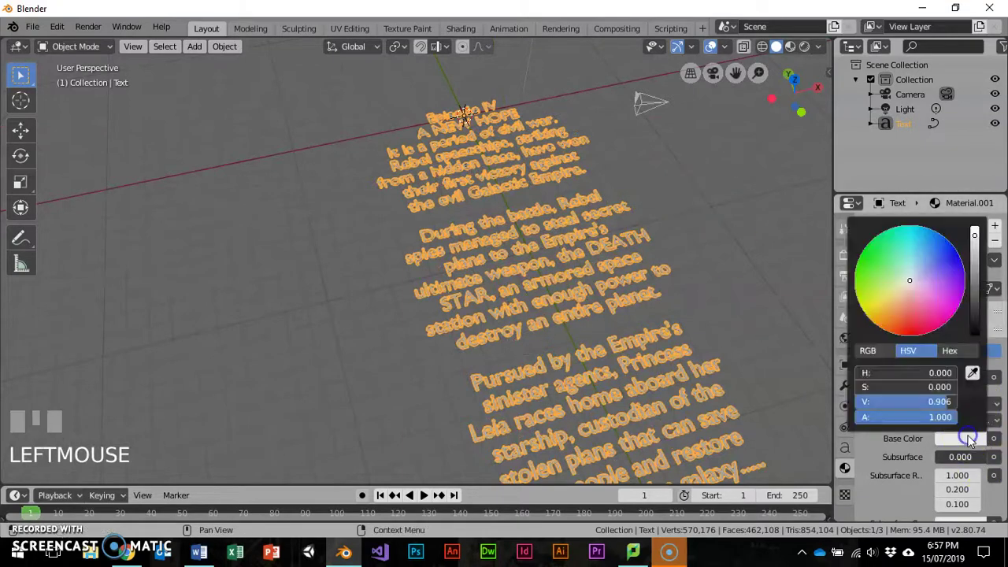
left_click(878, 302)
Set the text material's Emission color to a bright golden yellow.
scroll(917, 472, "down", 8)
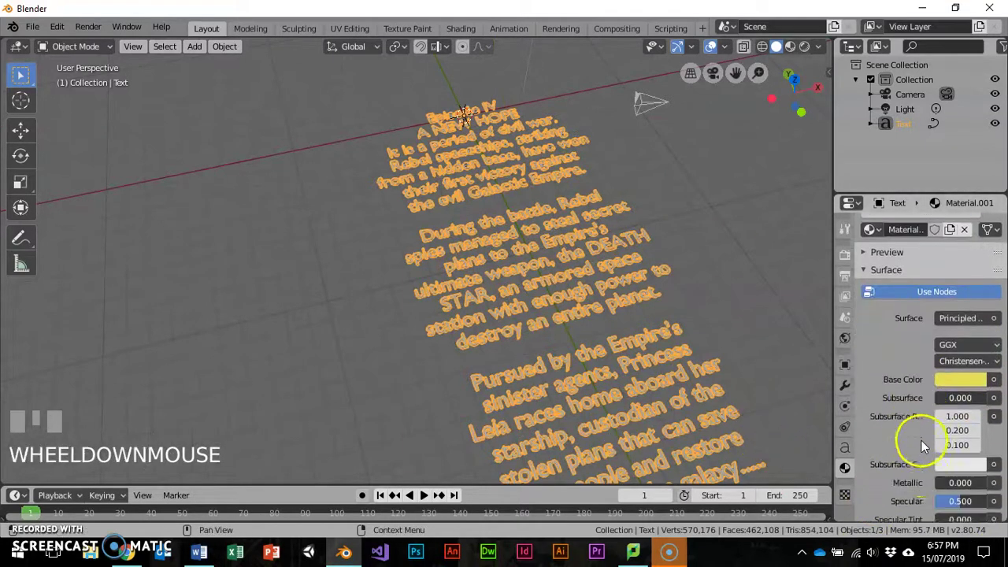
scroll(926, 431, "down", 4)
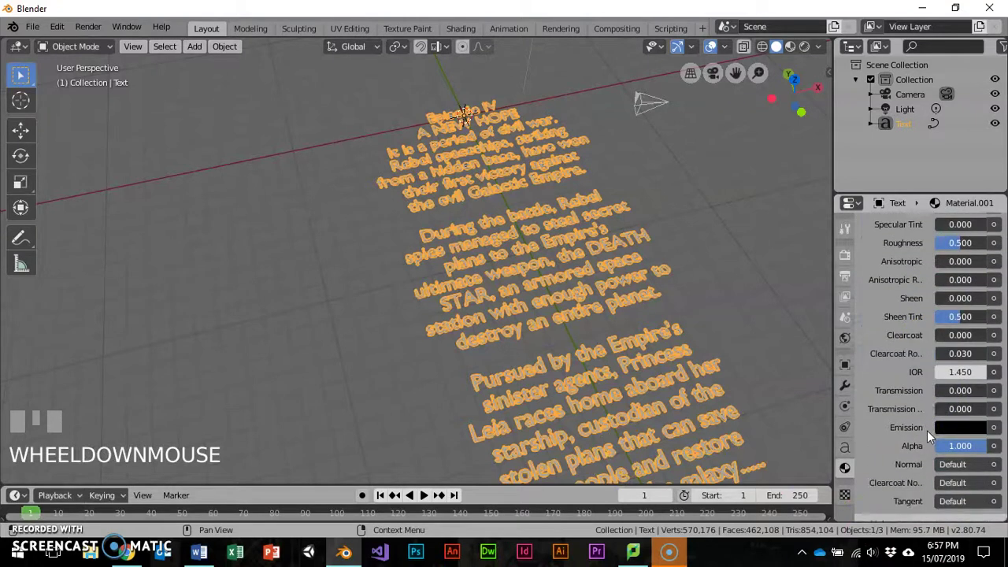
left_click(969, 398)
left_click_drag(973, 233, 975, 157)
left_click(884, 260)
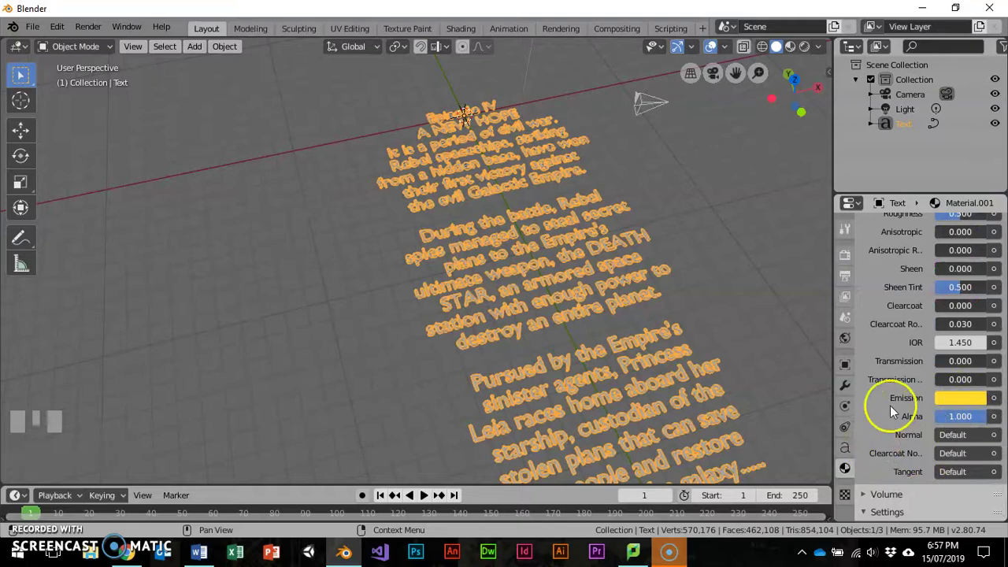
middle_click_drag(545, 339, 530, 310)
scroll(576, 262, "down", 3)
middle_click_drag(575, 262, 577, 291)
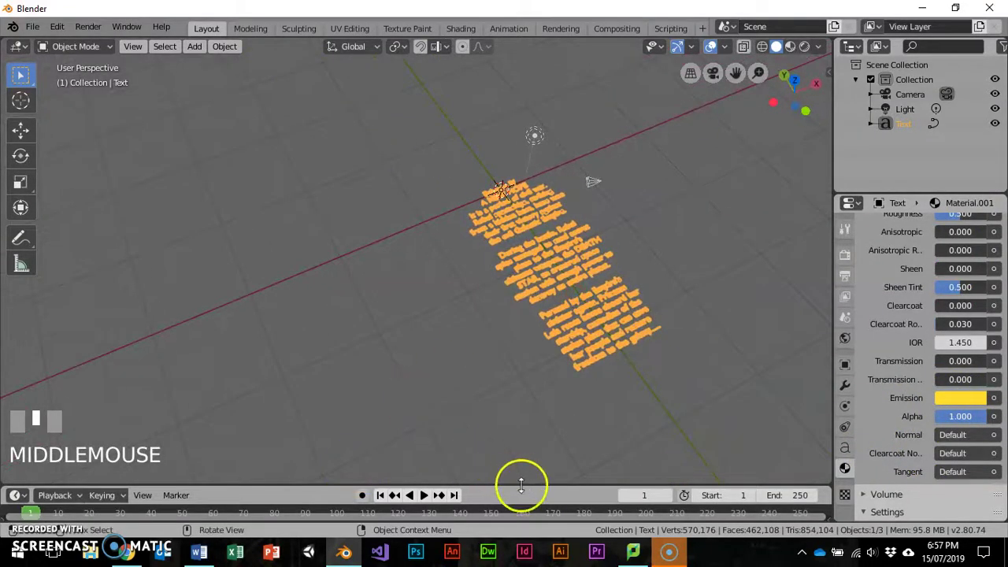
left_click_drag(520, 483, 519, 479)
middle_click_drag(386, 192, 653, 284, "shift")
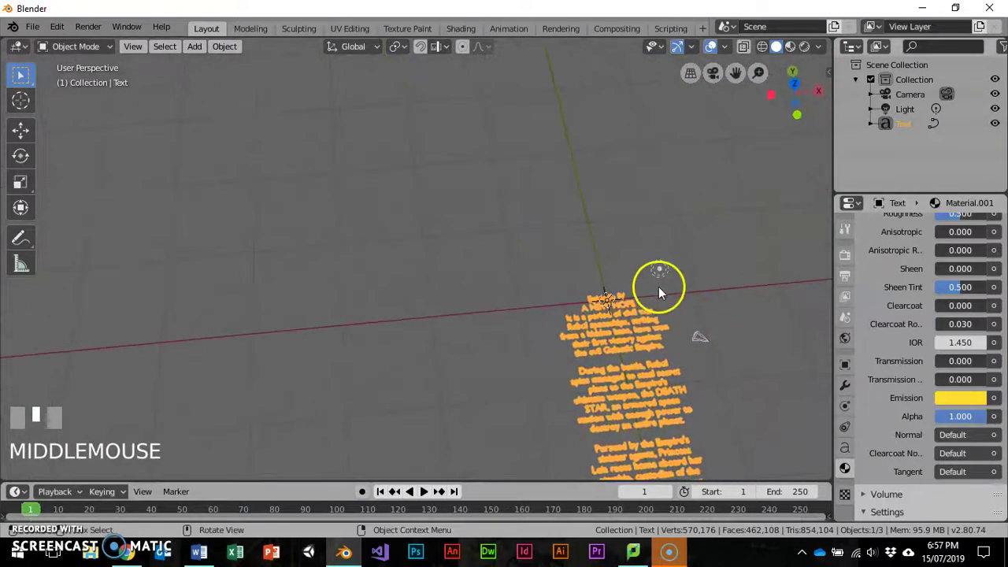
Set the animation's end frame to 100 and, in top view, insert a Location keyframe for the crawl text at frame 1.
left_click(796, 492)
type("100")
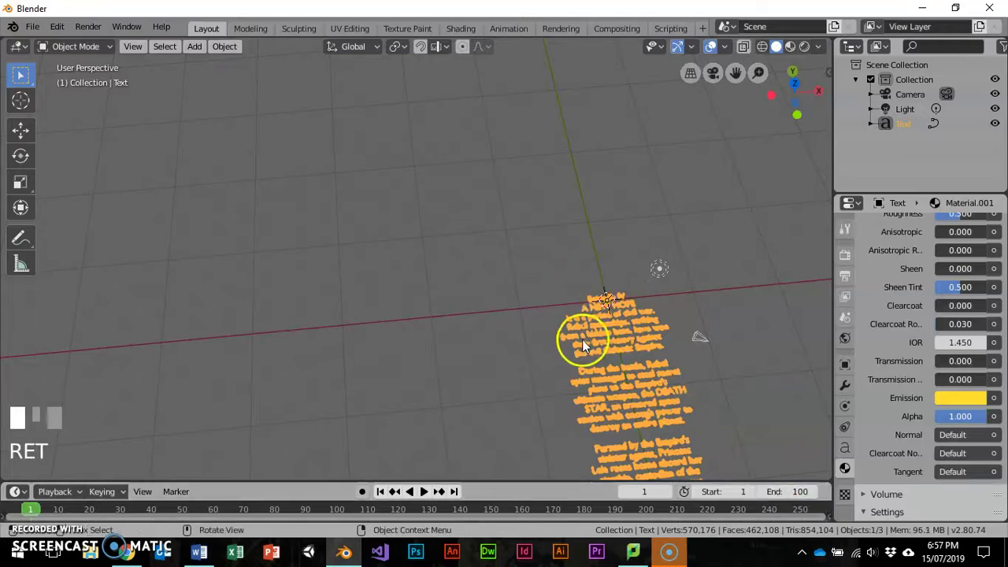
scroll(675, 203, "down", 3)
middle_click_drag(675, 203, 492, 285, "shift")
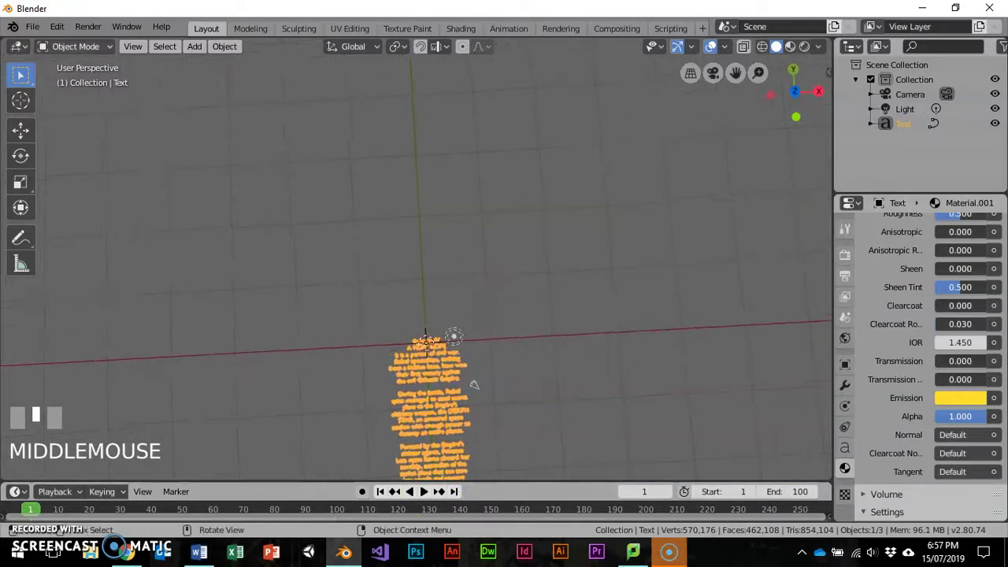
left_click(133, 45)
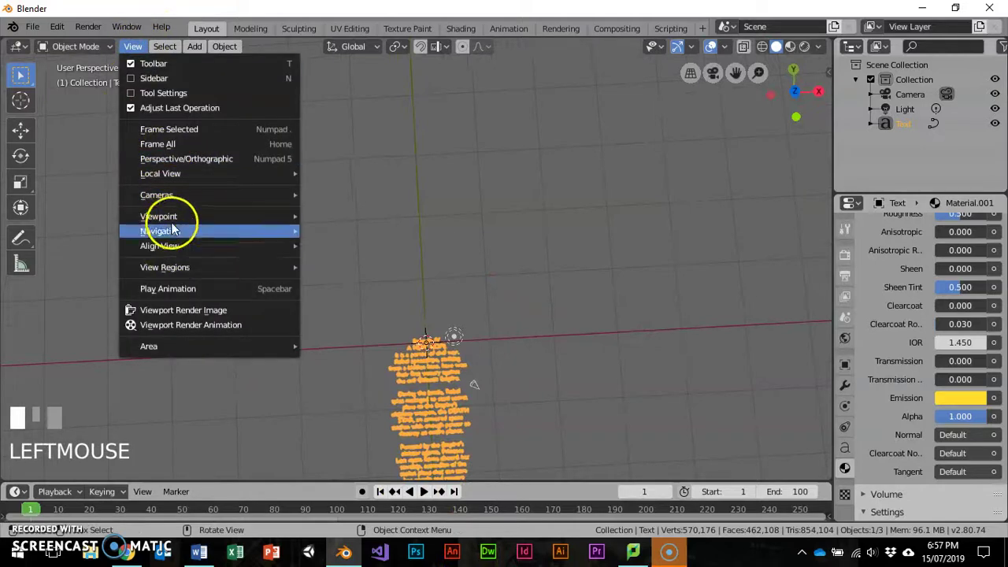
mouse_move(178, 216)
left_click(363, 236)
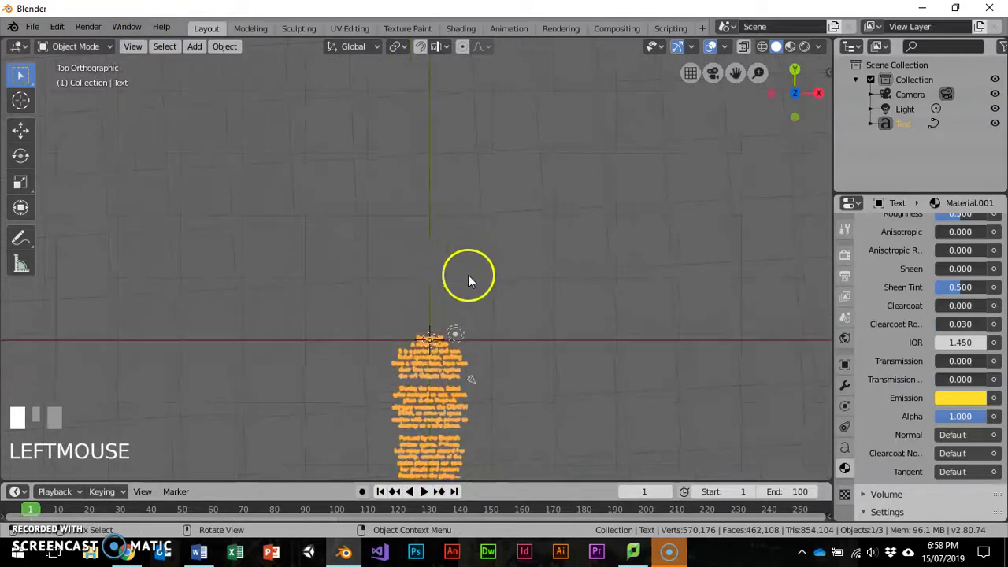
scroll(461, 283, "down", 4)
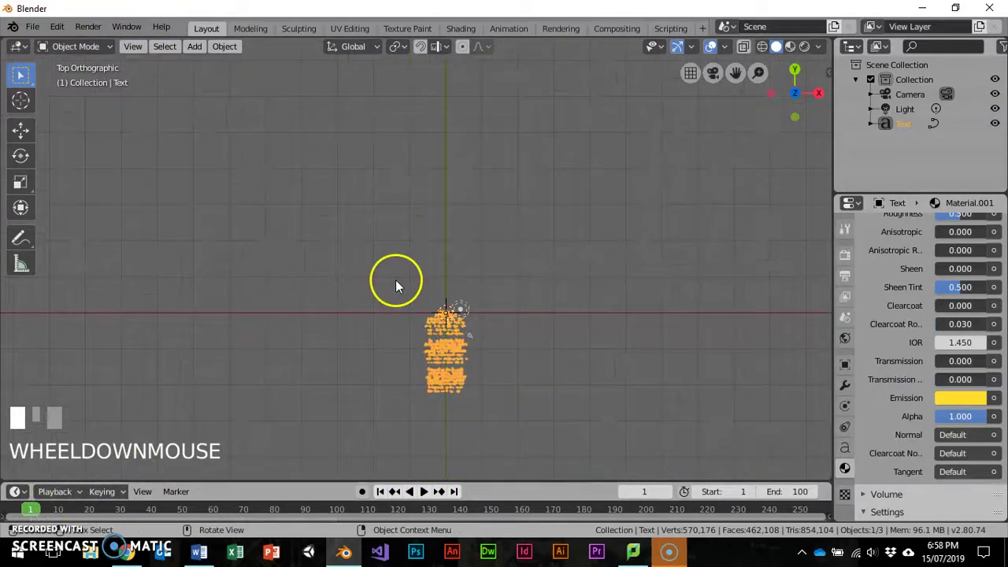
key("i")
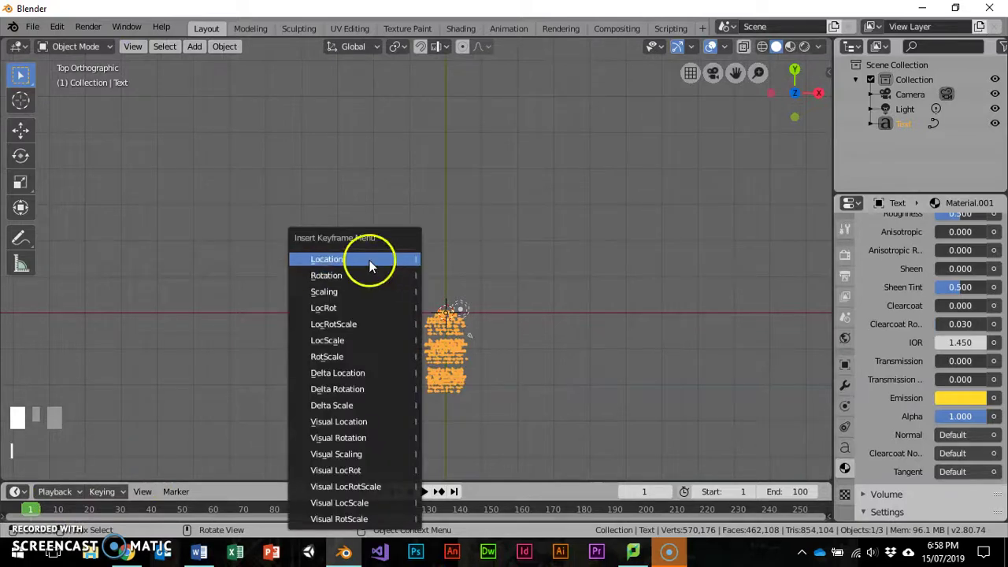
left_click(369, 260)
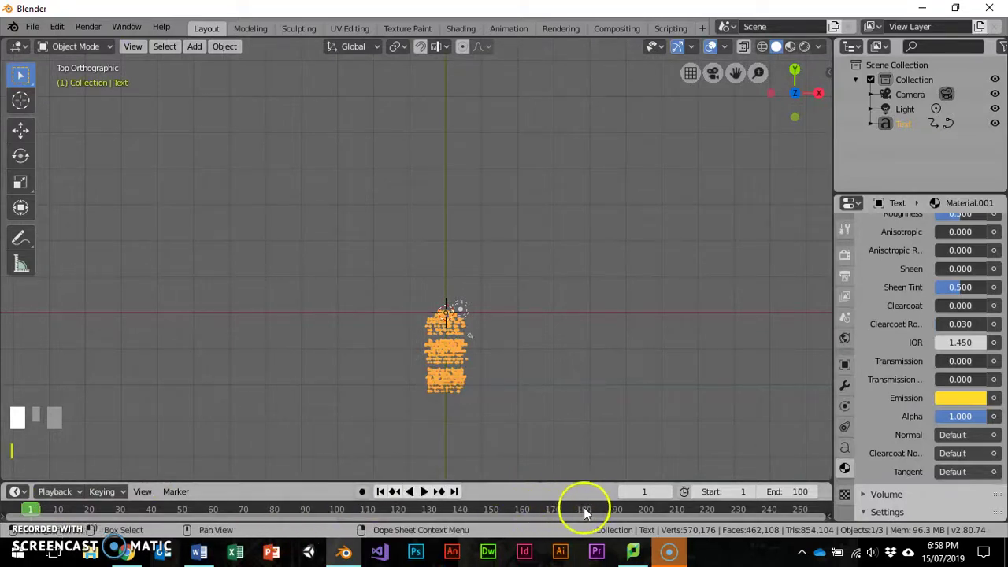
At frame 100, move the crawl text about 60 m along the Y axis and insert a Location keyframe.
left_click(337, 503)
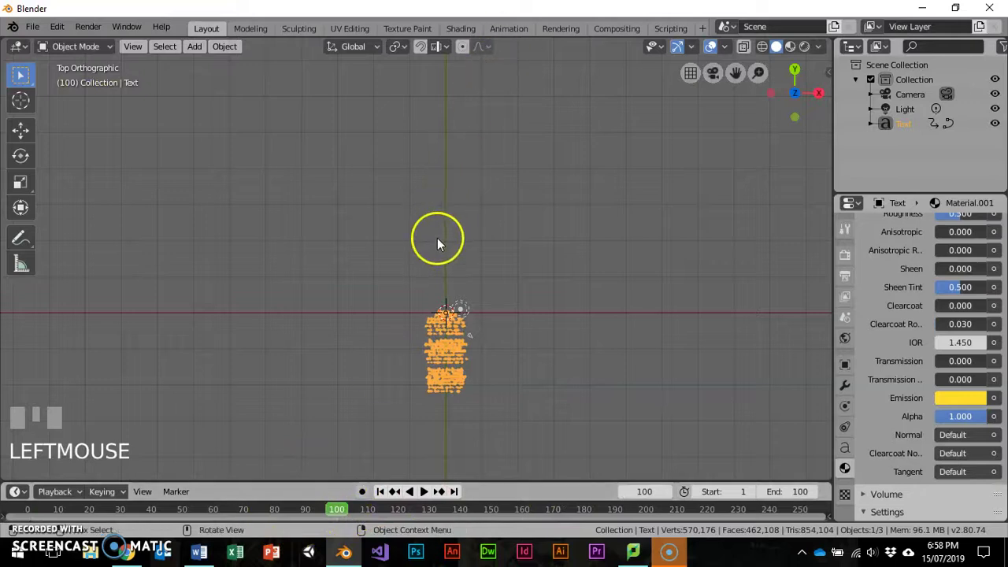
key("g")
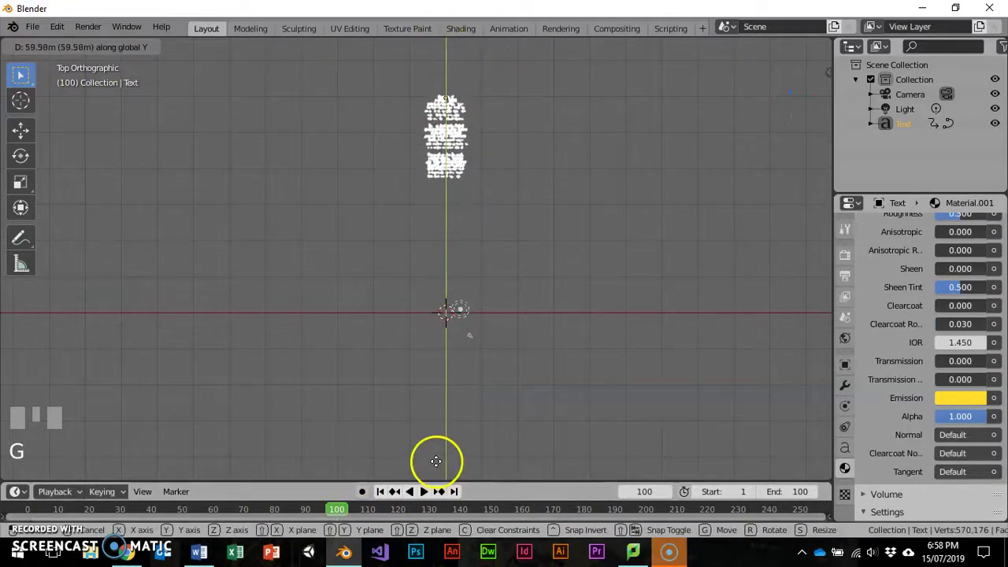
left_click(434, 461)
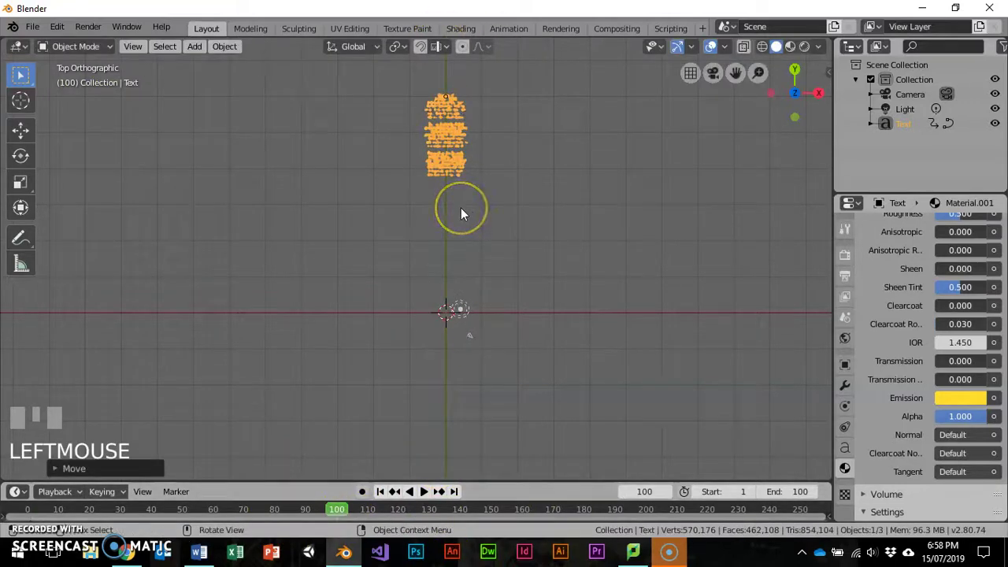
key("i")
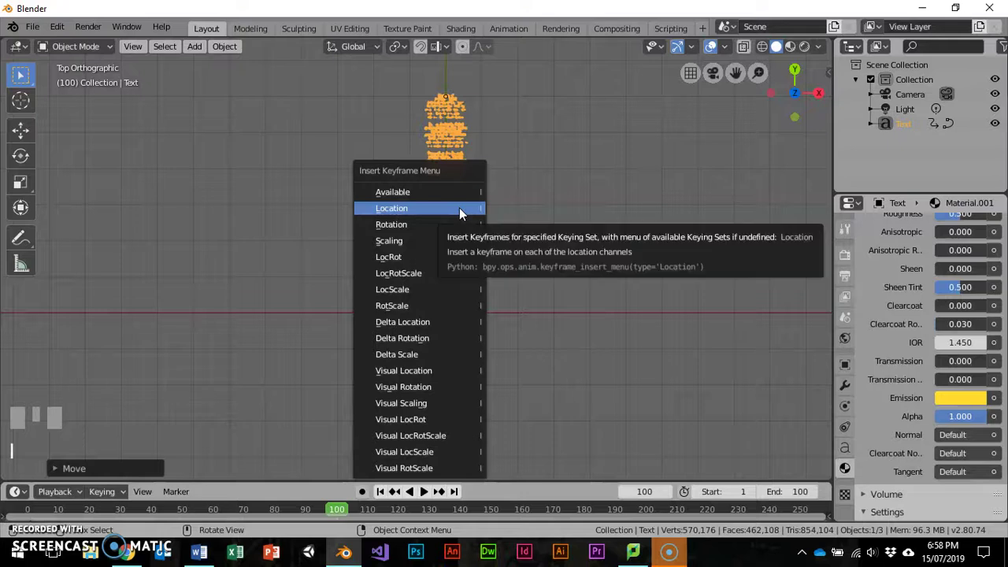
left_click(410, 312)
Play the animation briefly to check the text's movement, and return to frame 1.
left_click(423, 491)
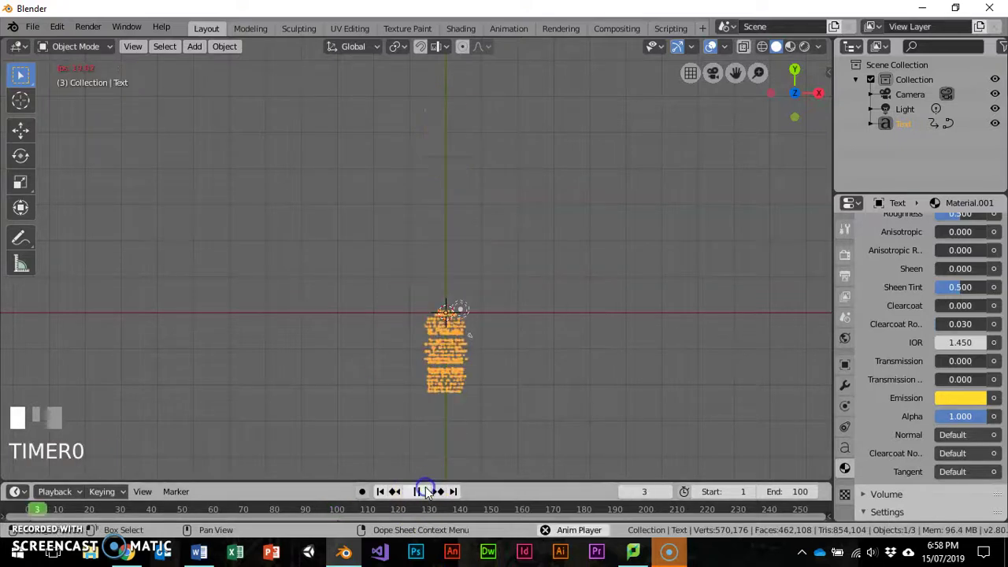
left_click(418, 491)
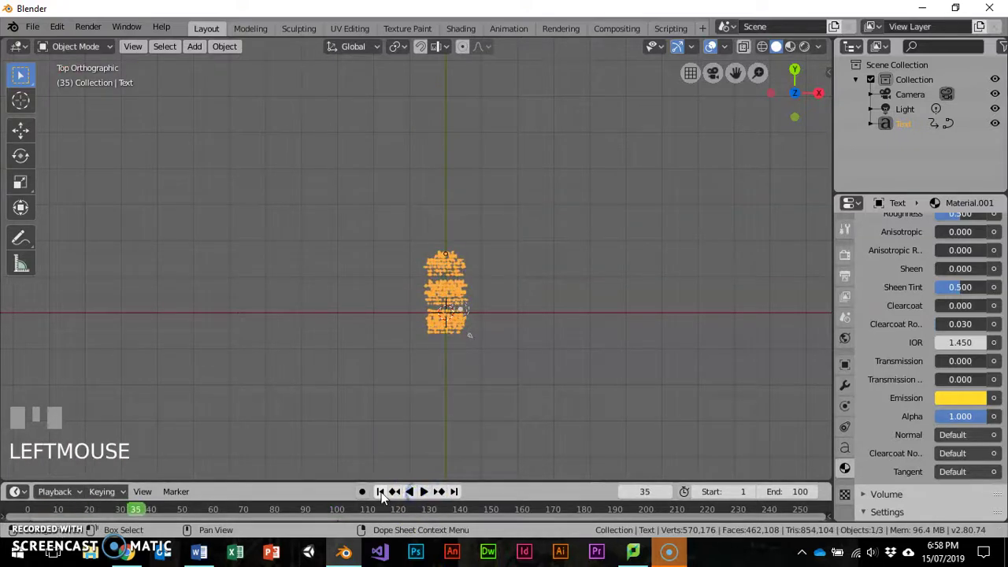
left_click(381, 492)
Select the camera and examine how the text is framed through it, returning to the top view.
middle_click_drag(472, 349, 570, 260)
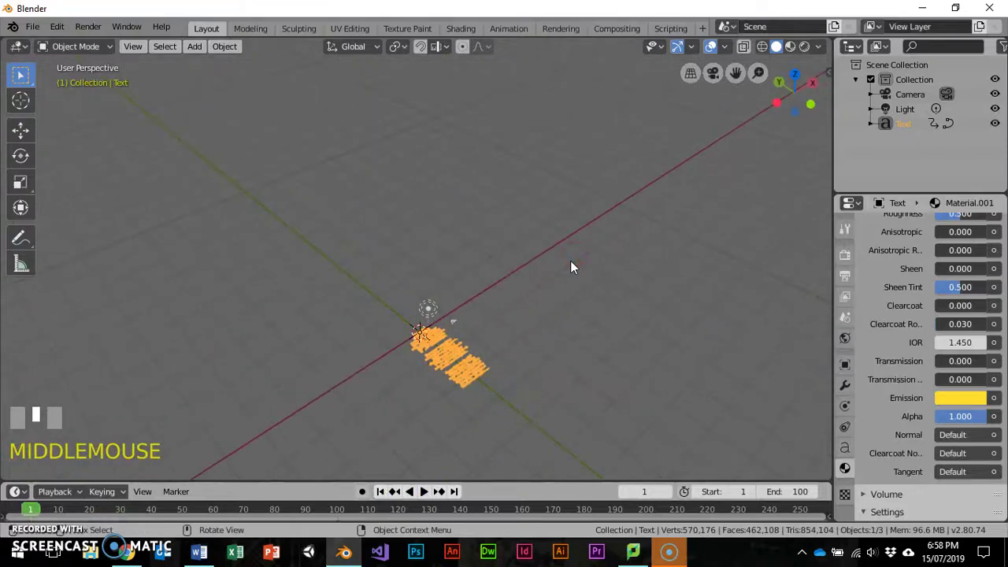
left_click(455, 321)
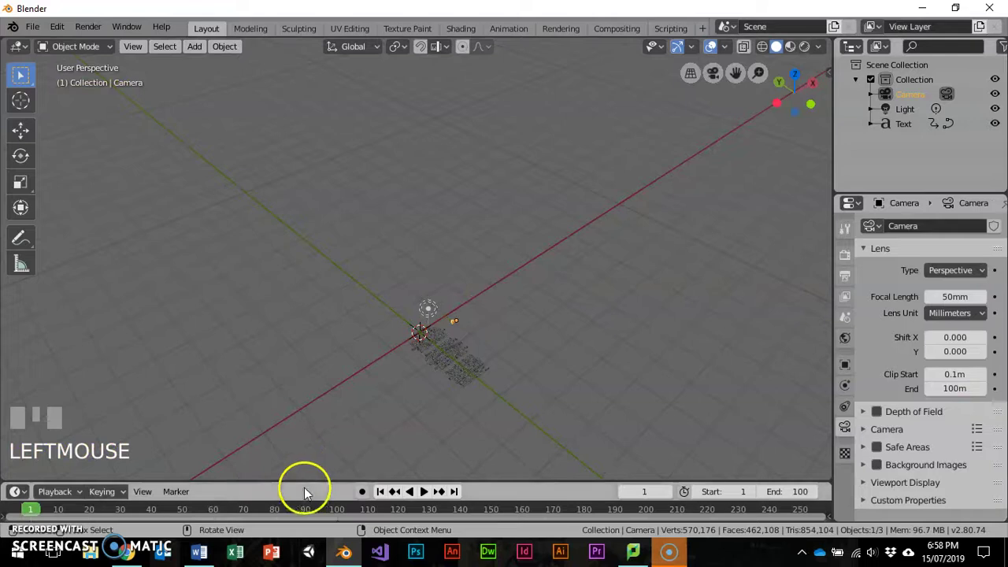
left_click(134, 46)
mouse_move(288, 216)
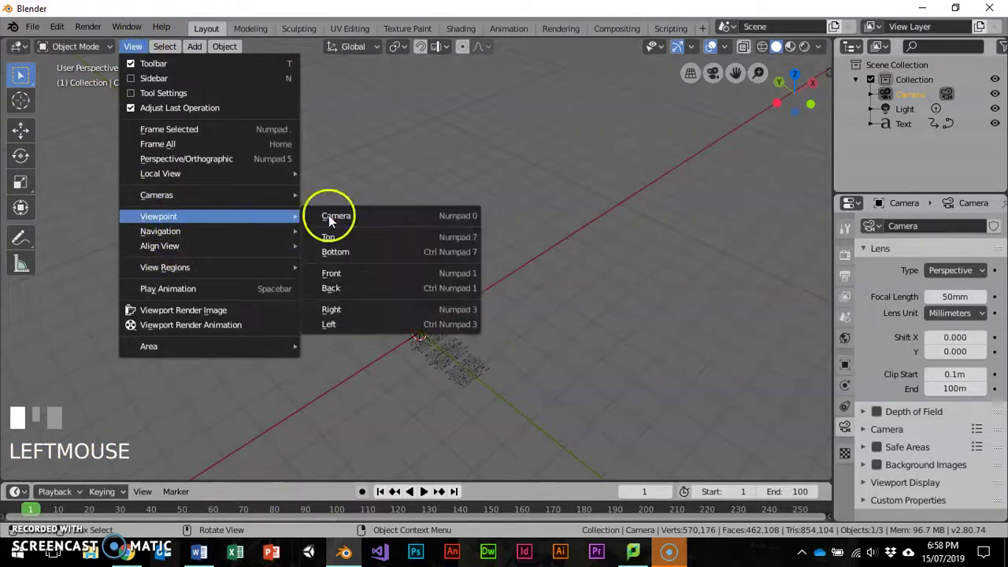
left_click(375, 217)
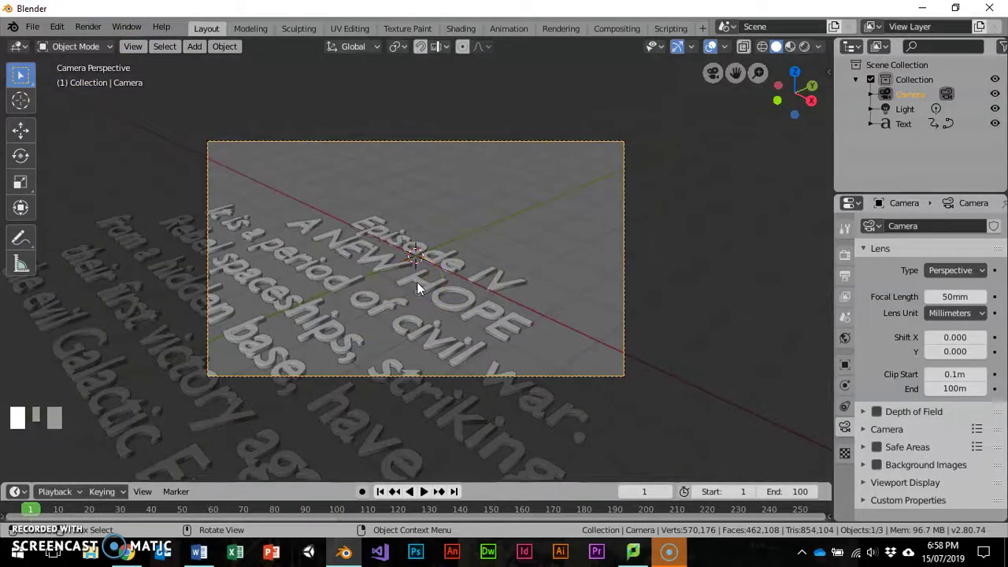
left_click(128, 46)
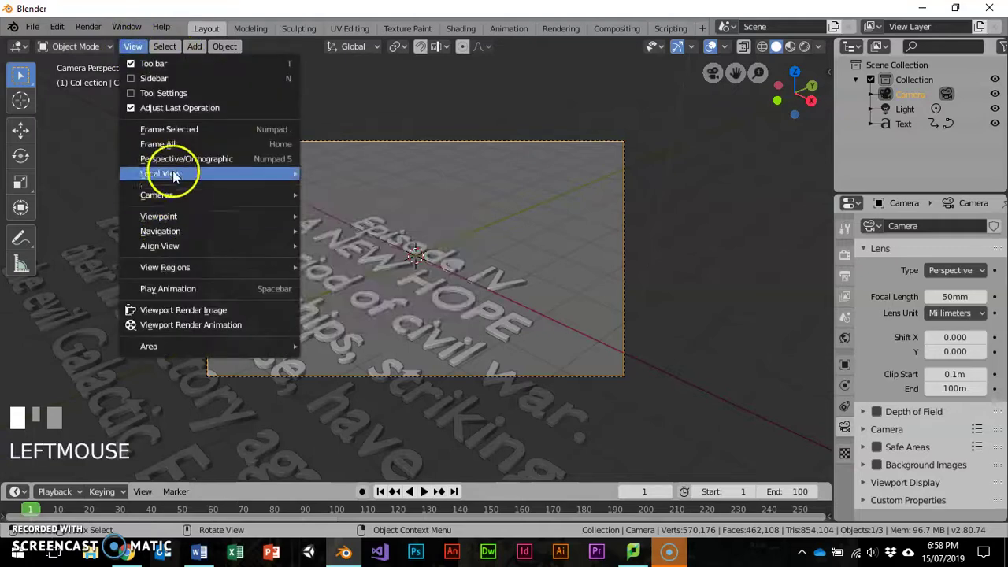
mouse_move(292, 216)
left_click(365, 233)
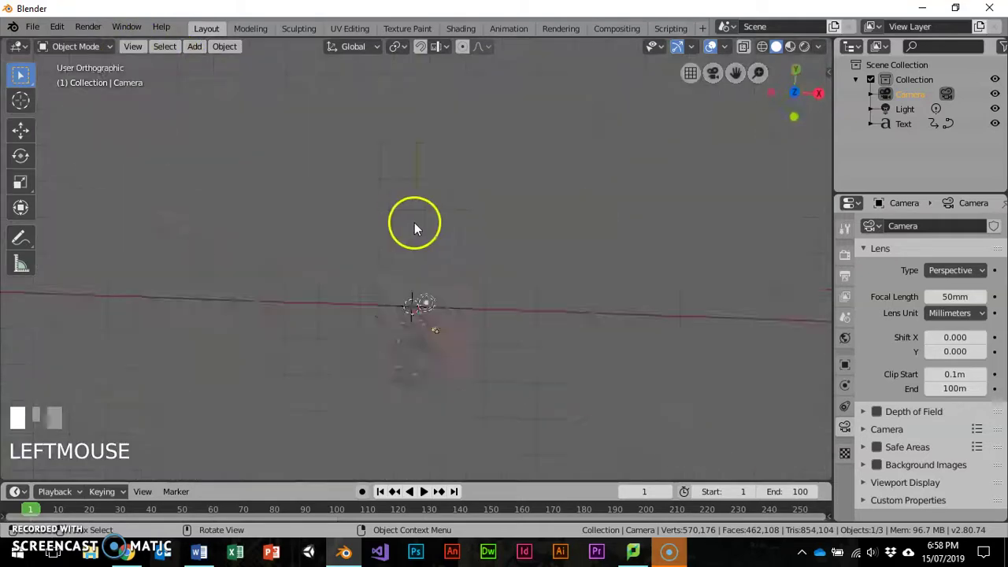
scroll(438, 300, "down", 1)
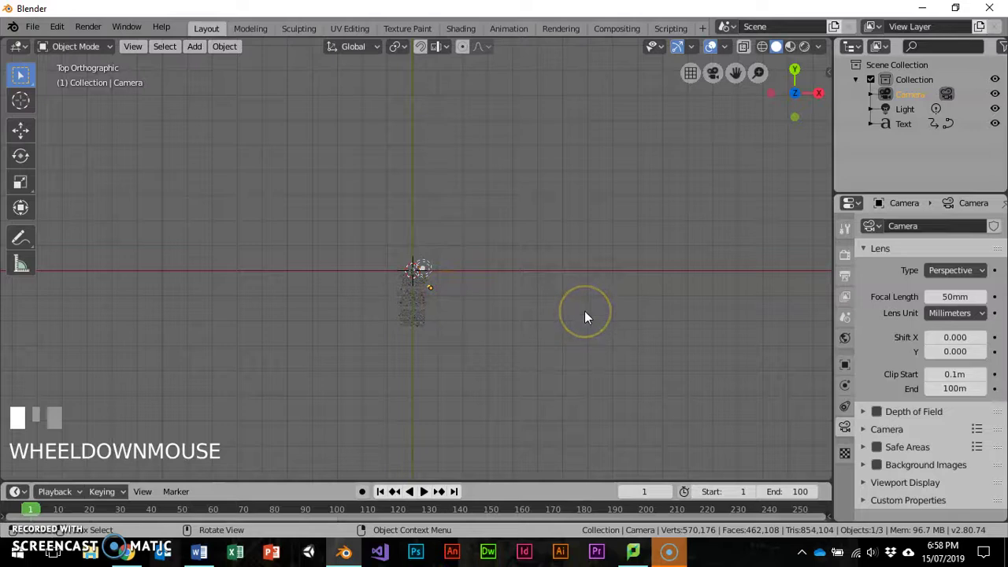
scroll(430, 290, "up", 3)
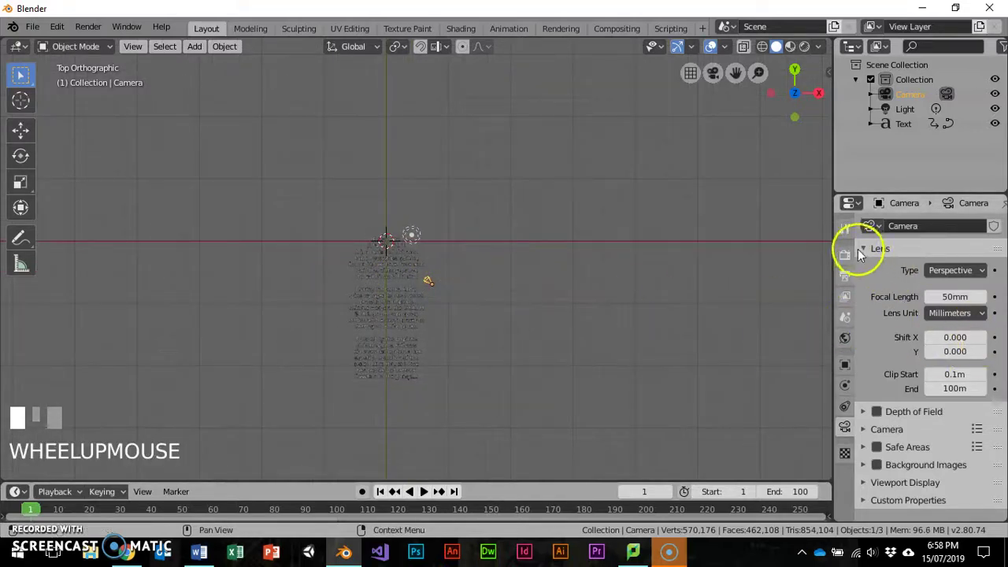
Reset the camera's location to 0 m and its rotation to 0° on all three axes.
left_click(845, 365)
left_click(845, 337)
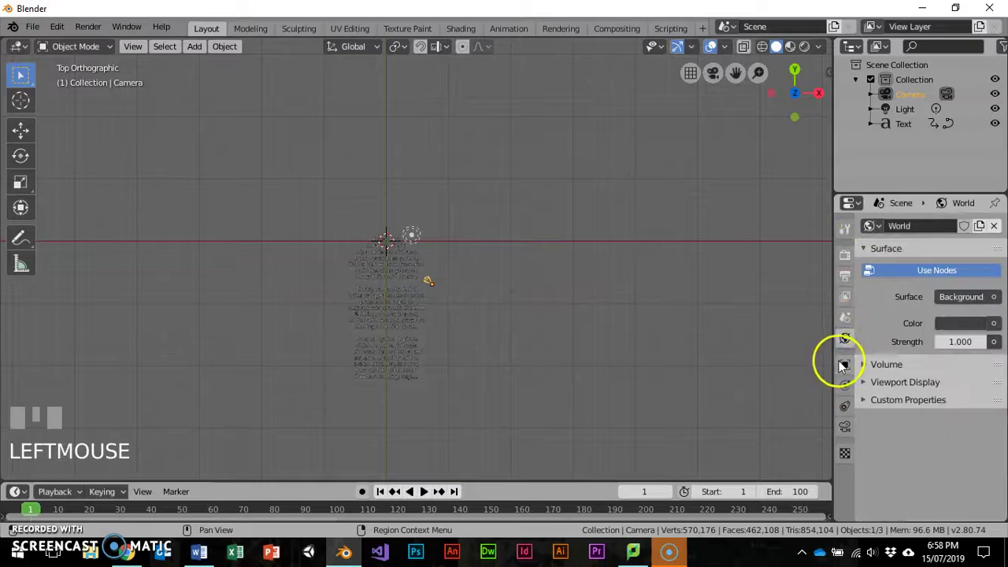
left_click(845, 365)
left_click(946, 270)
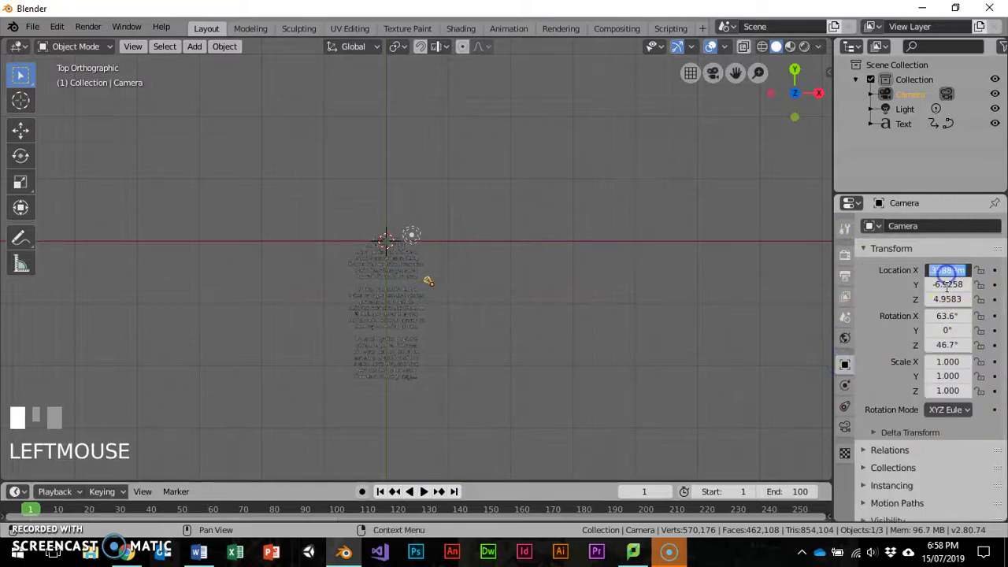
type("0")
key("Tab")
type("0")
key("Tab")
type("0")
key("Tab")
type("0")
key("Tab")
key("Tab")
type("0")
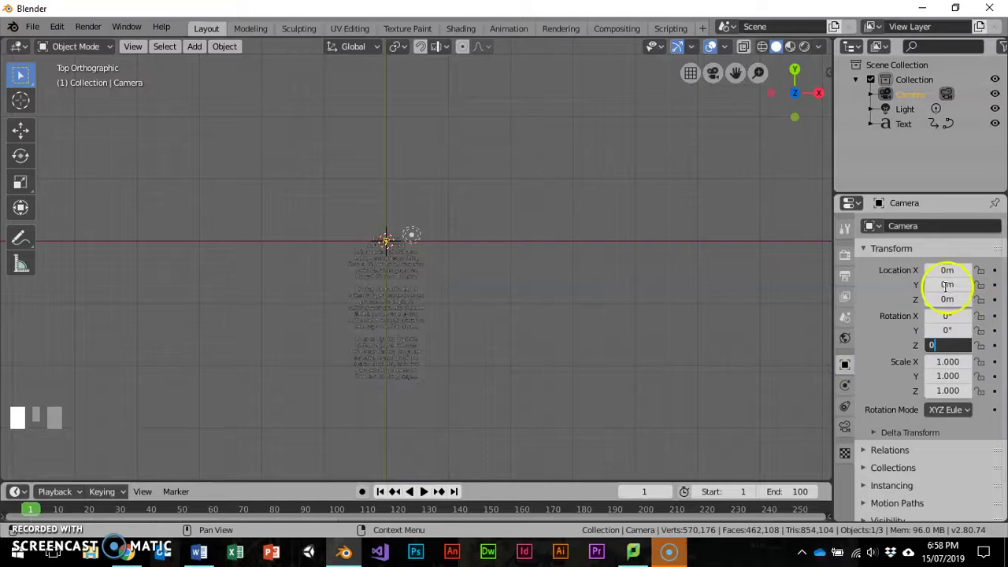
key("Return")
Tilt the camera about its X axis, trying 75° and settling on a rotation of 64°.
middle_click_drag(520, 253, 387, 218)
scroll(403, 264, "up", 3)
scroll(386, 218, "up", 1)
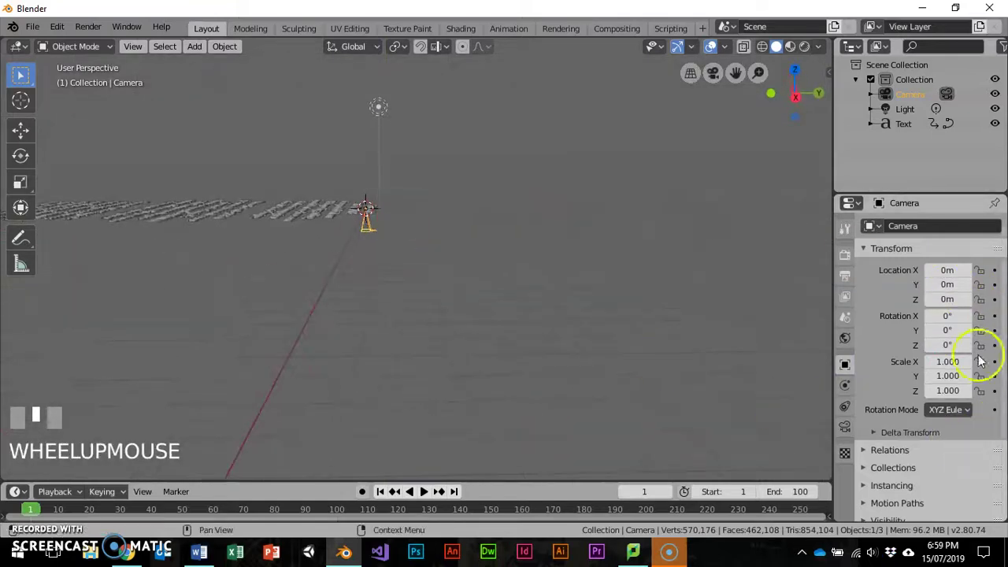
left_click(948, 316)
left_click_drag(980, 315, 960, 309)
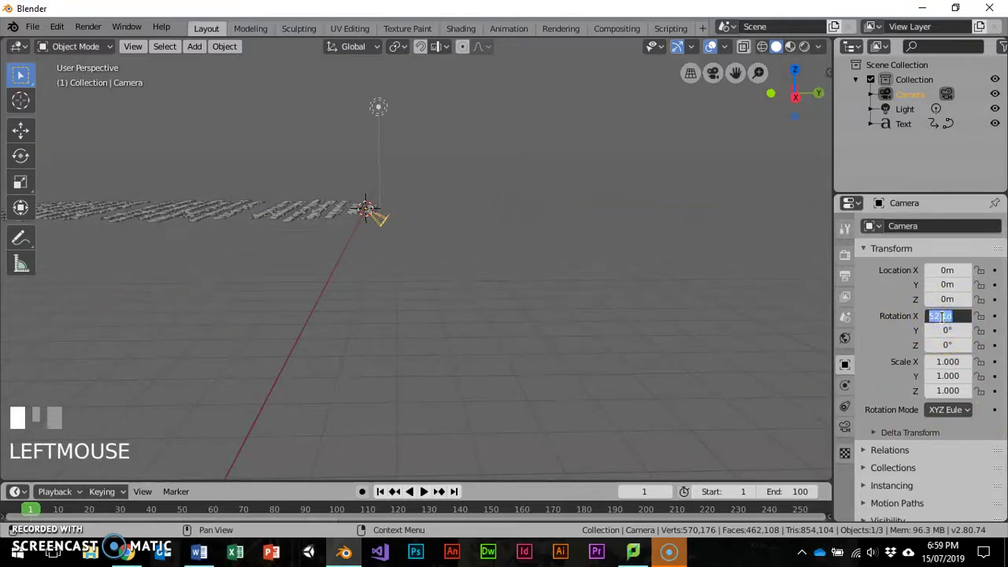
type("75")
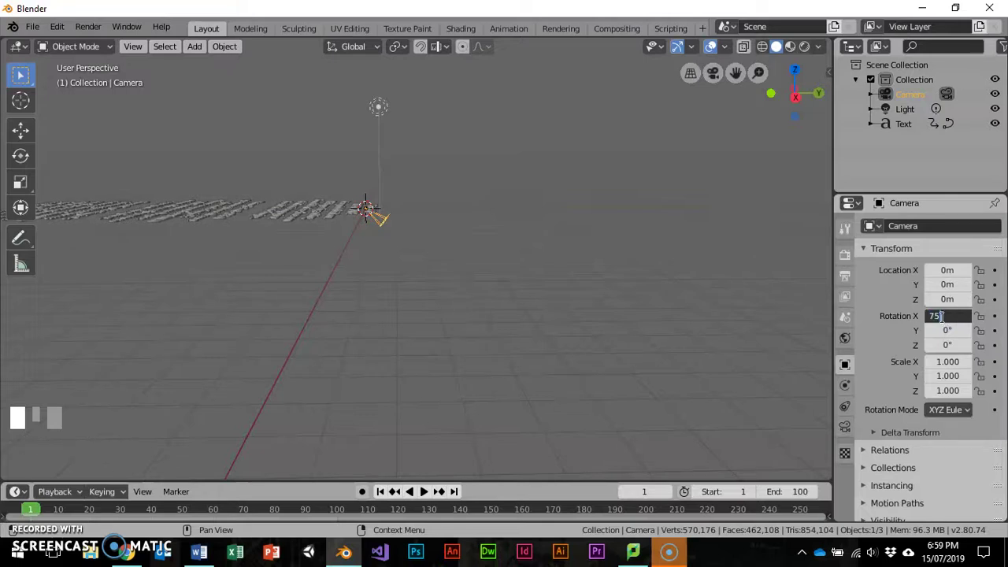
key("Return")
left_click_drag(943, 316, 936, 320)
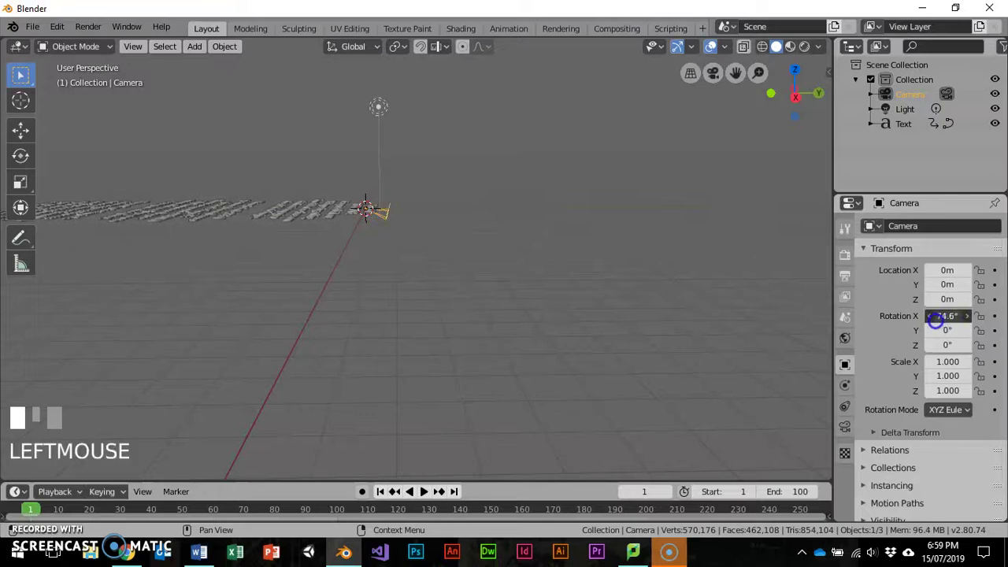
left_click_drag(866, 325, 895, 322)
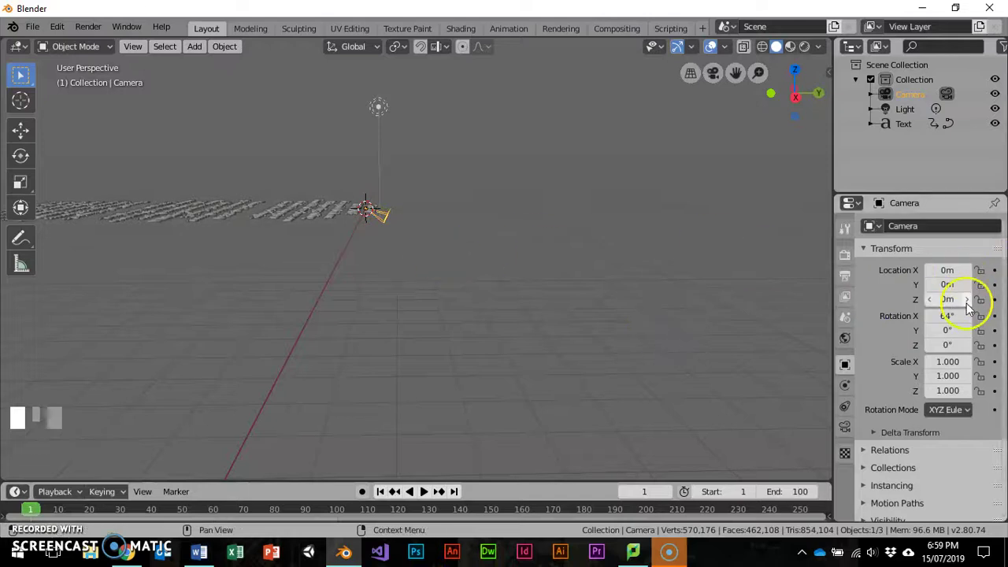
Raise the camera to a Z location of 5.92 m and look at the scene through it.
left_click_drag(976, 299, 387, 261)
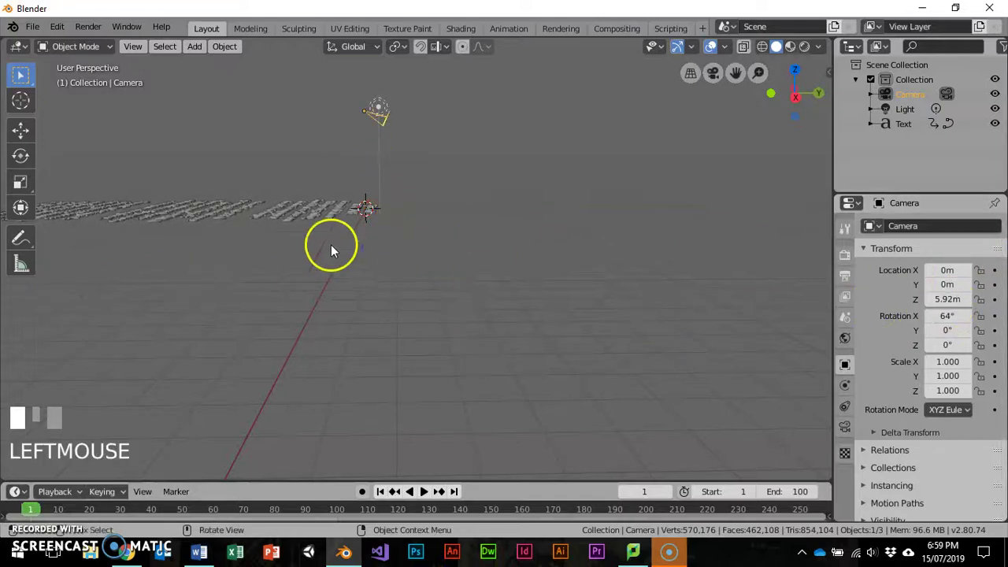
left_click(128, 49)
mouse_move(170, 215)
left_click(339, 220)
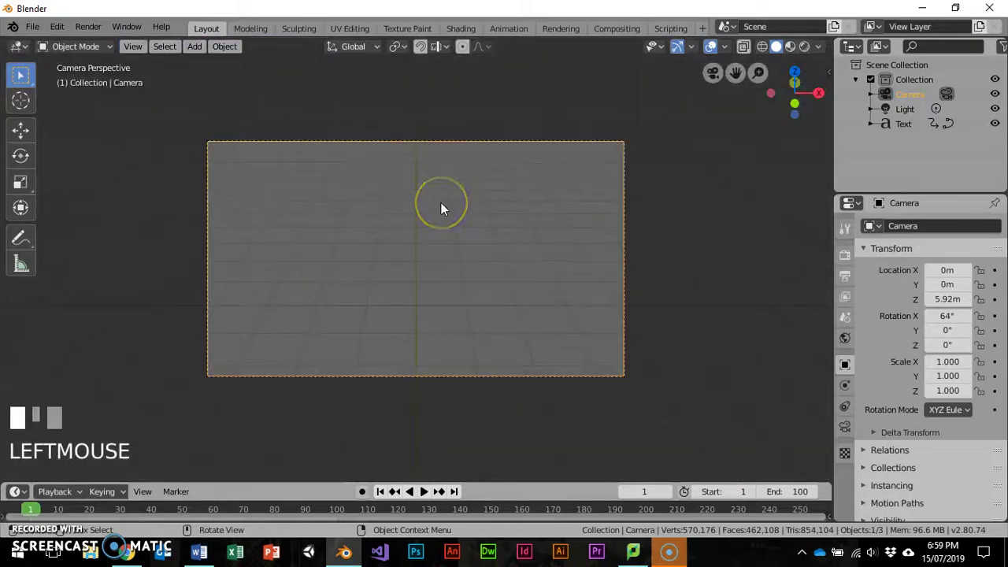
Switch the viewport to quad view and select the crawl text in the right orthographic view.
left_click(131, 47)
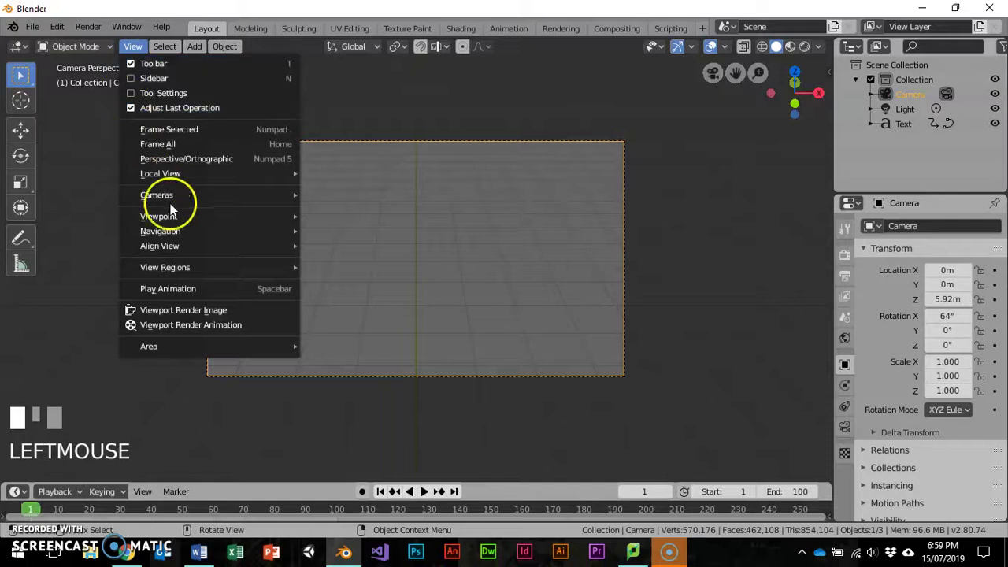
mouse_move(187, 220)
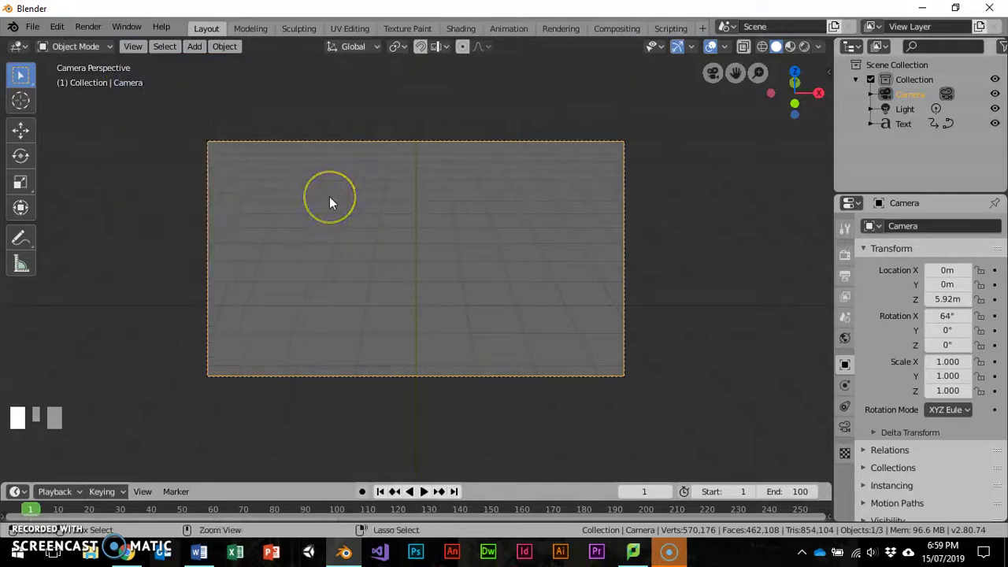
key("ctrl+alt+q")
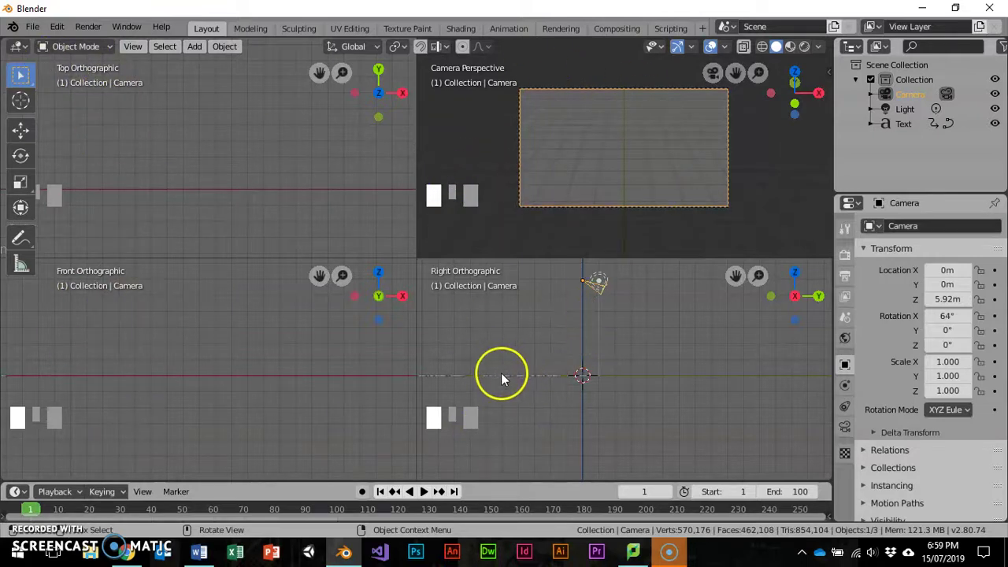
left_click(521, 377)
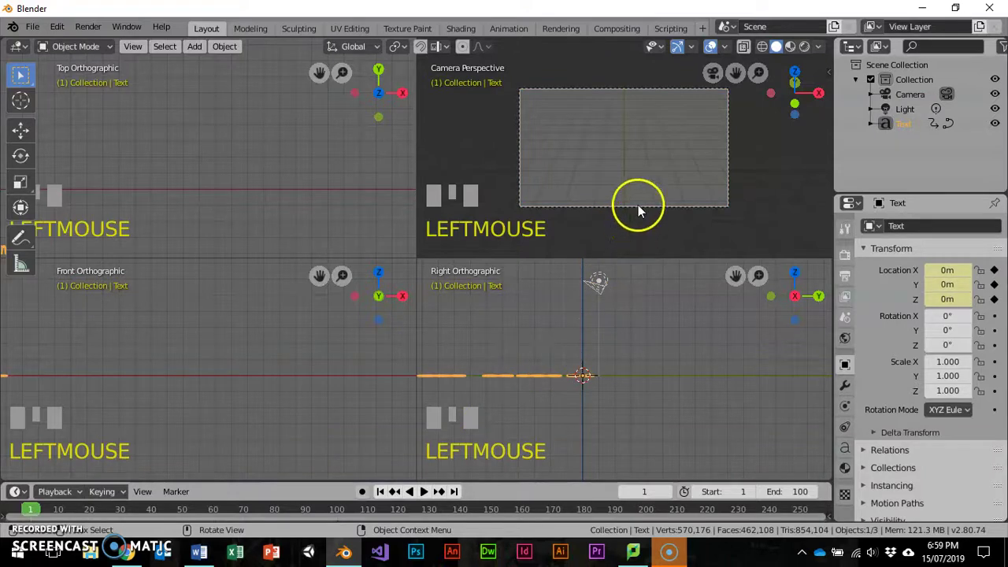
Select the camera and move it in the right view to about Y -7.39 m and Z 6.47 m.
left_click(592, 289)
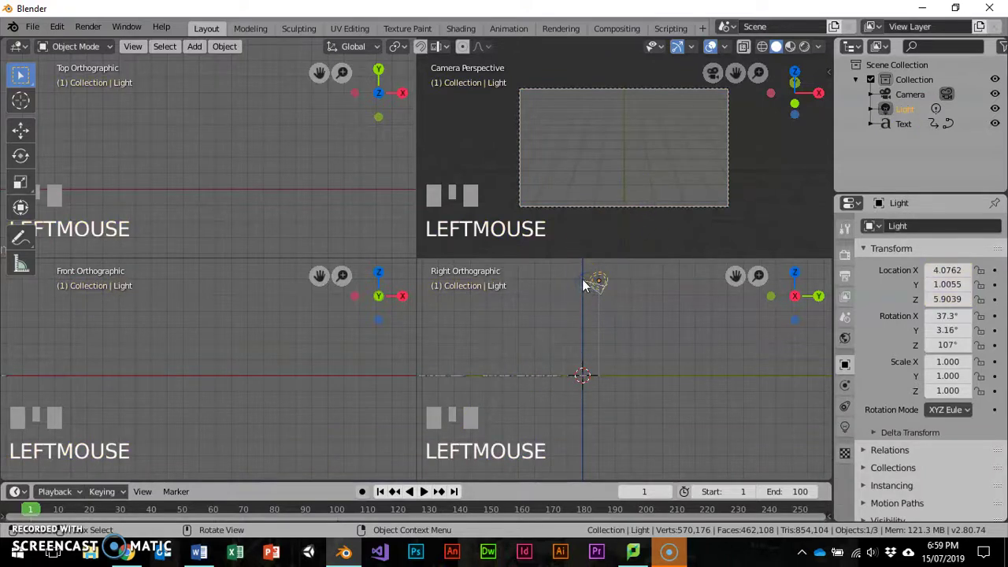
left_click(584, 280)
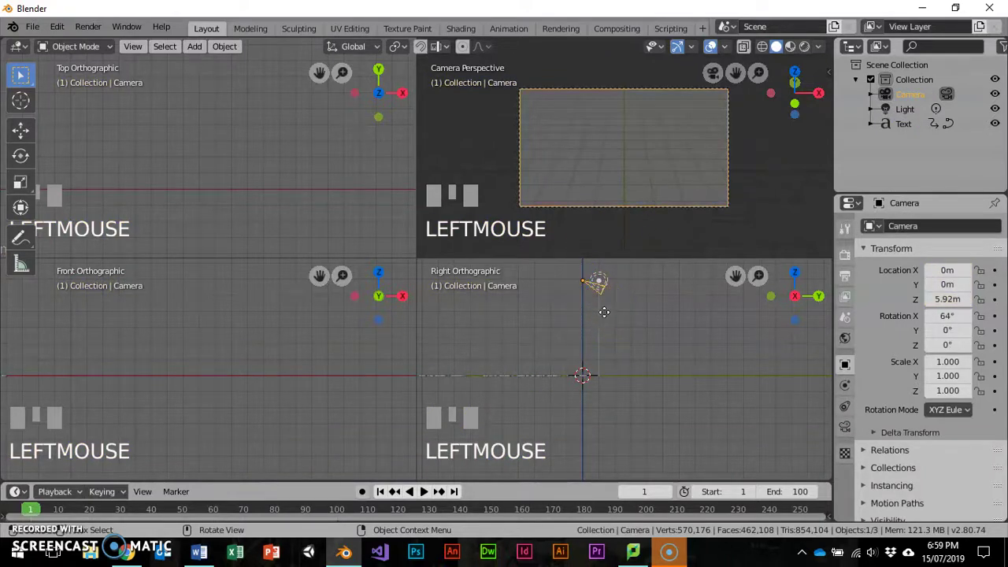
key("g")
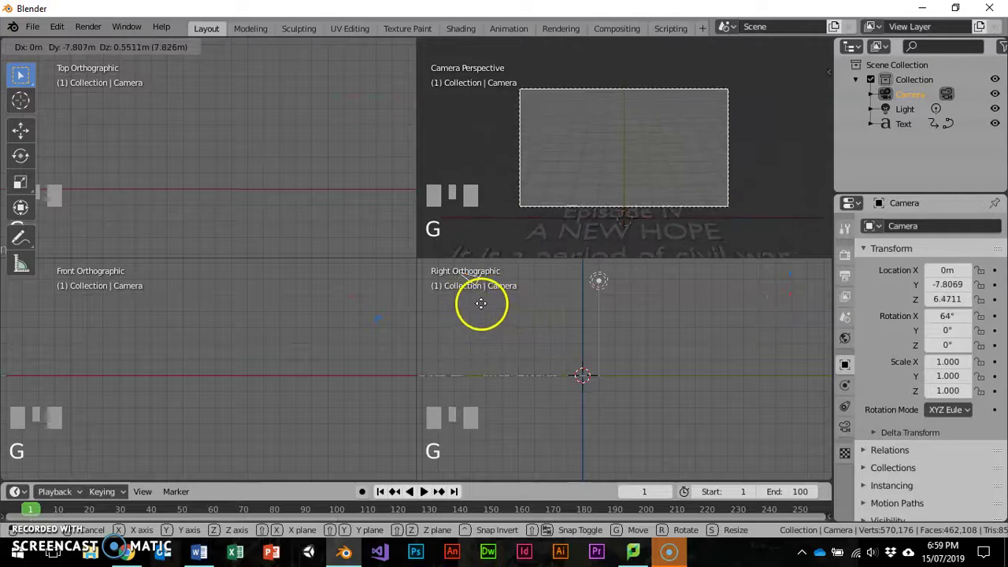
left_click(486, 304)
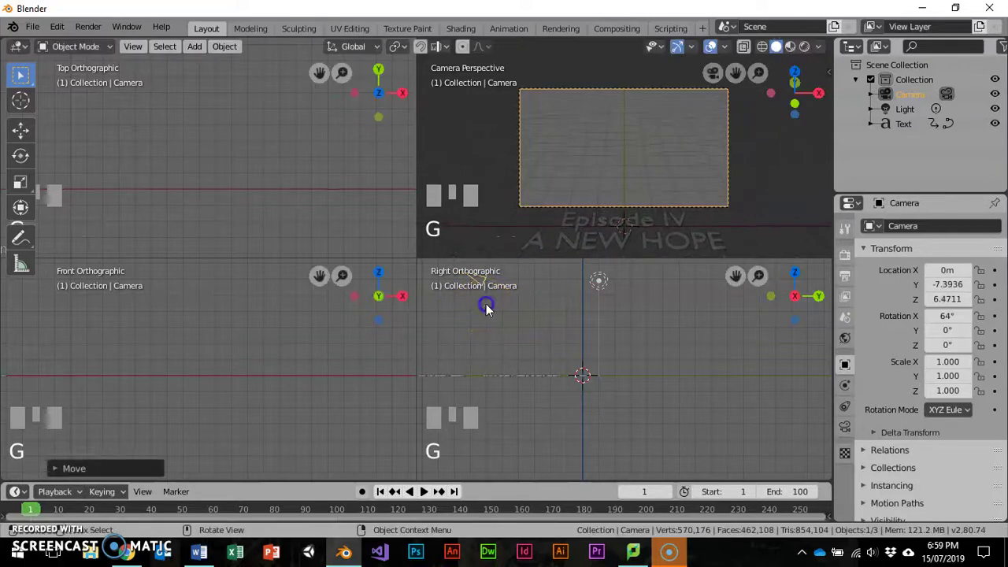
Play the crawl animation to check the new camera position and return to frame 1.
left_click(419, 491)
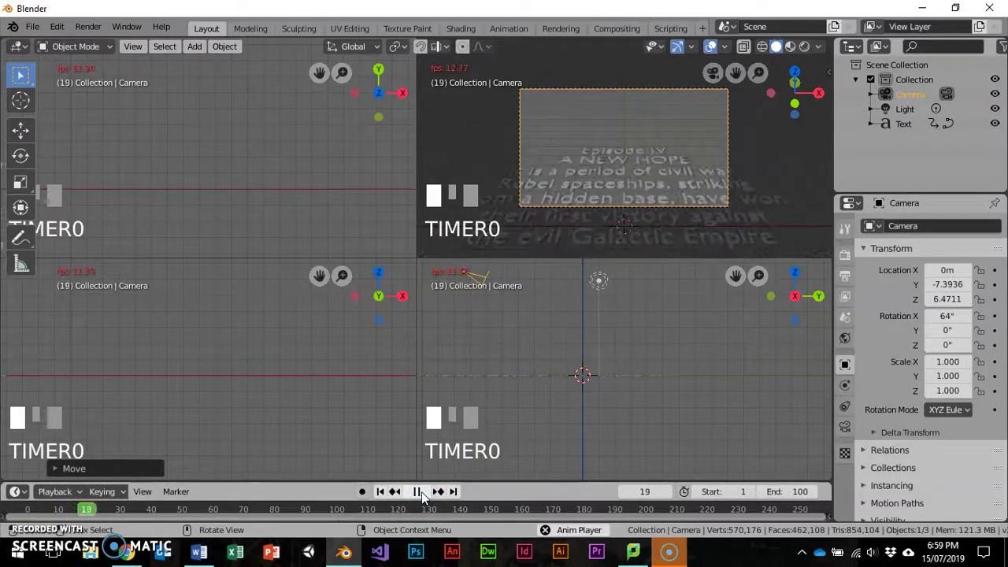
left_click(423, 491)
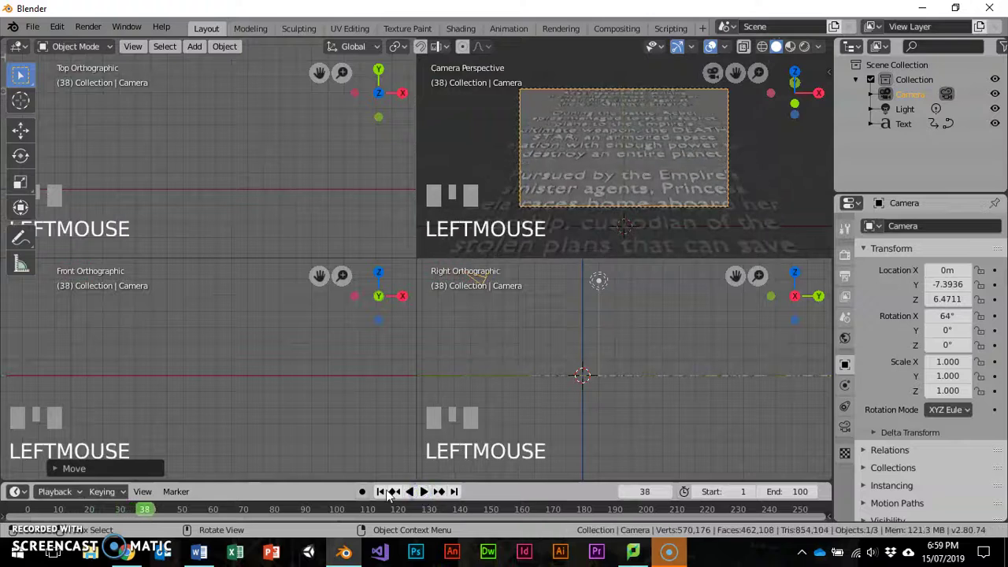
left_click(380, 491)
Select the crawl text and, previewing at frame 41, scale it uniformly down to about 0.624.
left_click(637, 240)
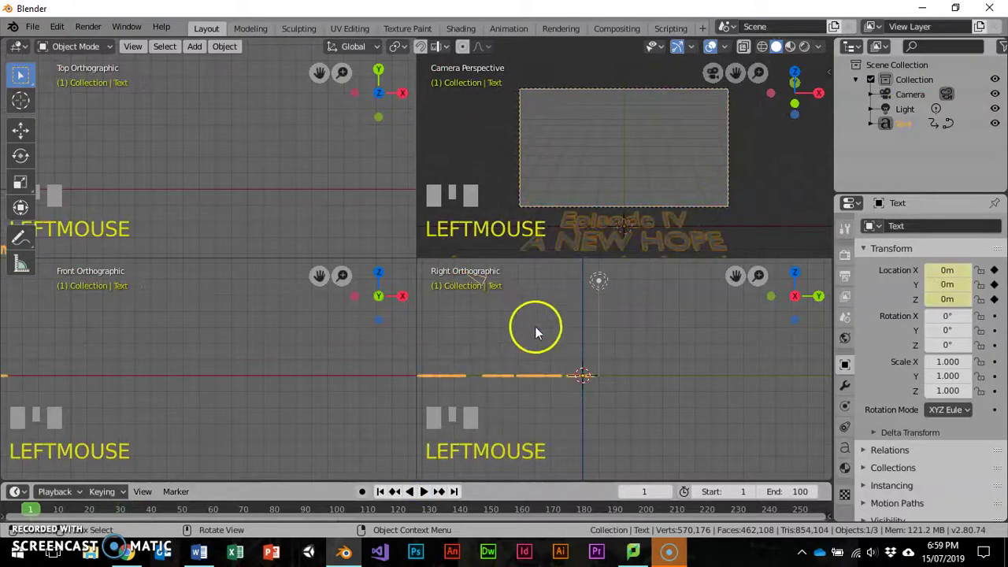
left_click_drag(205, 510, 155, 508)
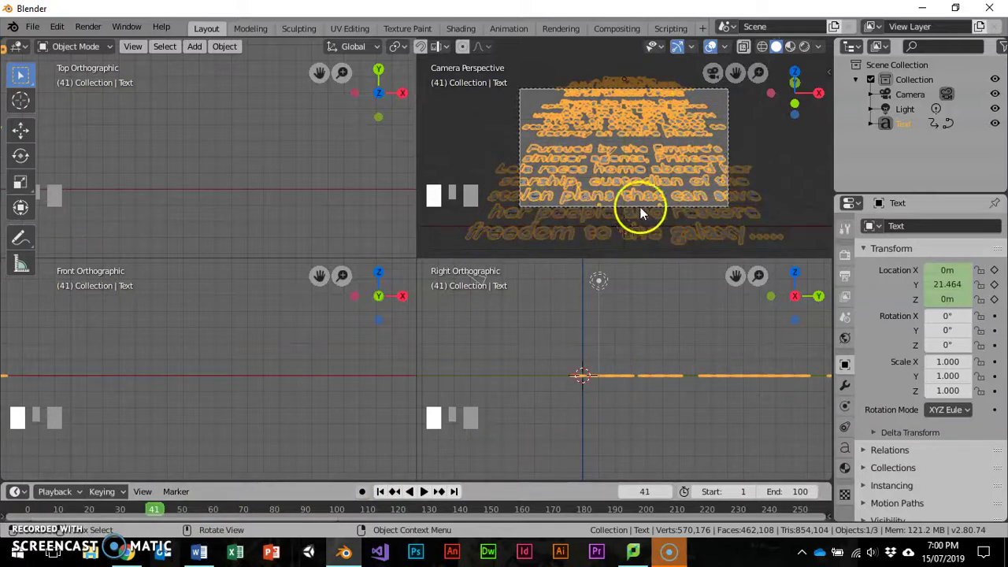
key("s")
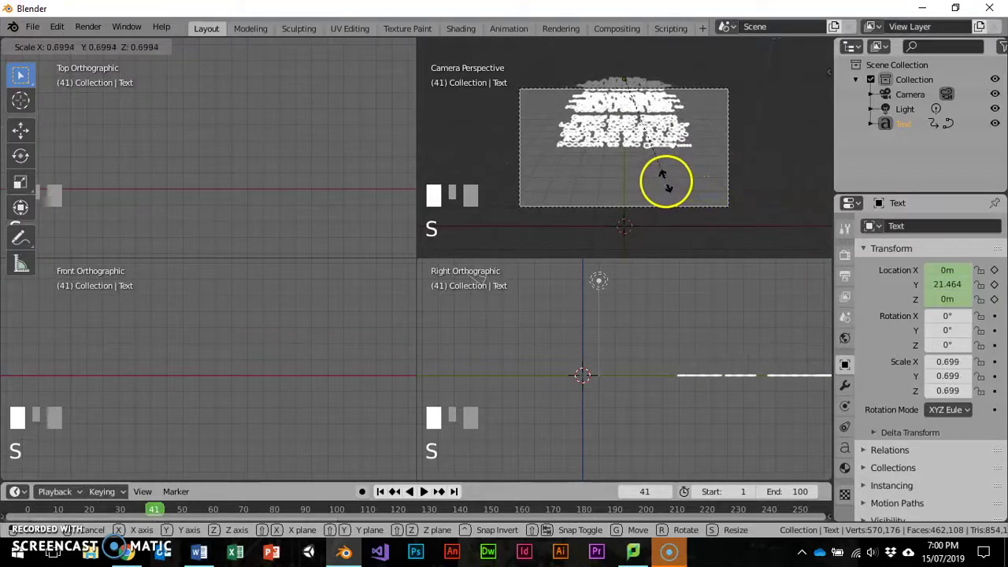
left_click(648, 182)
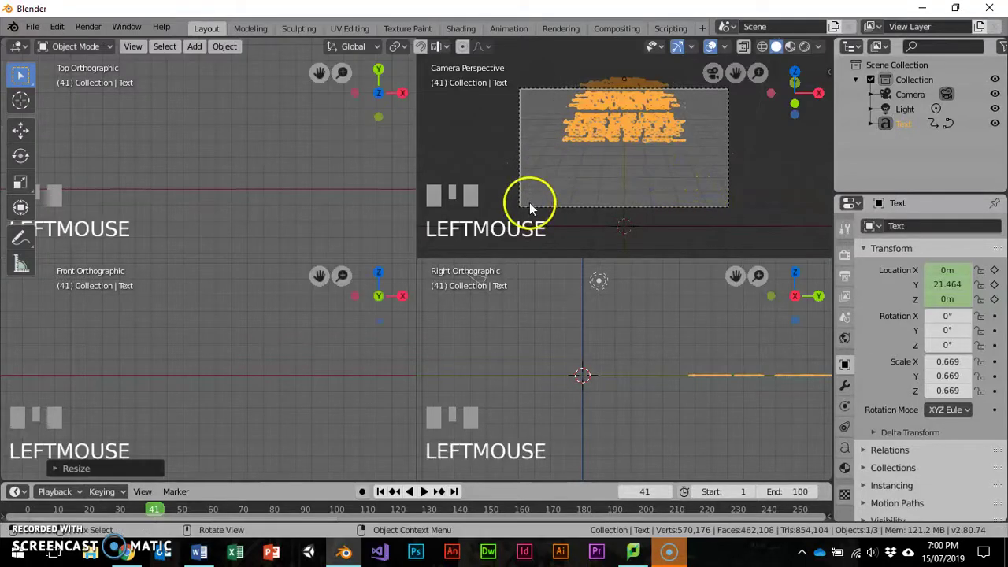
key("s")
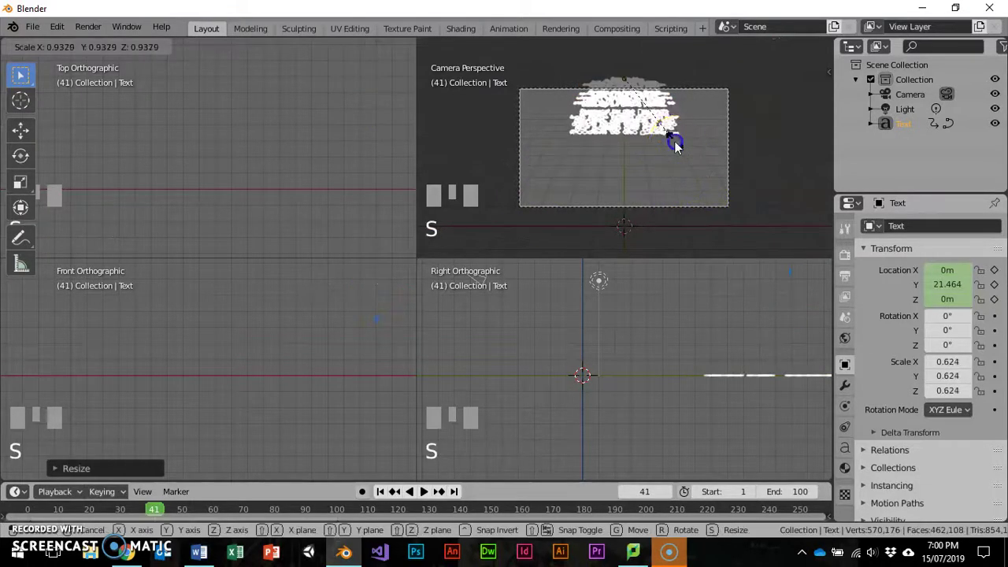
left_click(668, 140)
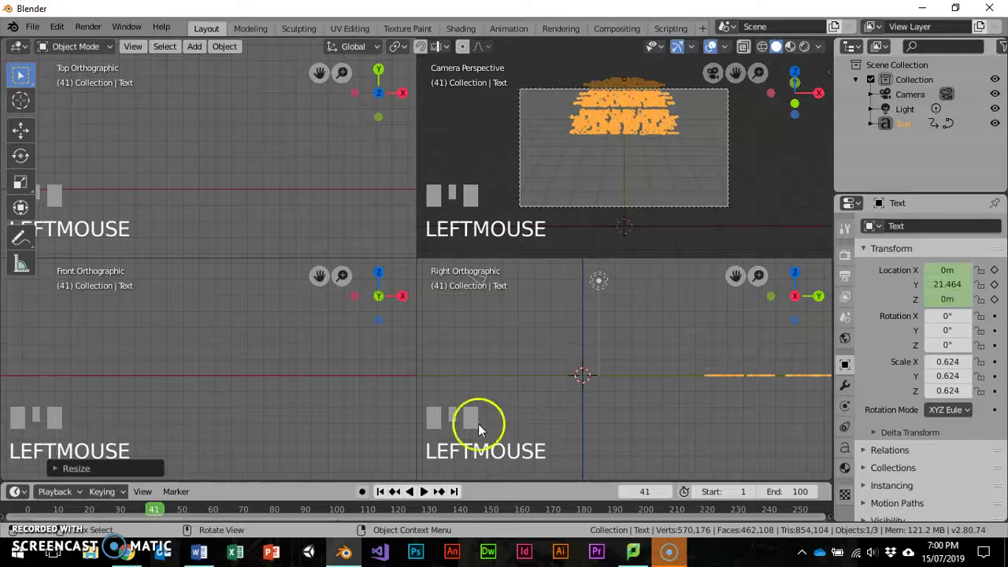
Play back the crawl with the resized text and rewind to the first frame.
left_click(423, 492)
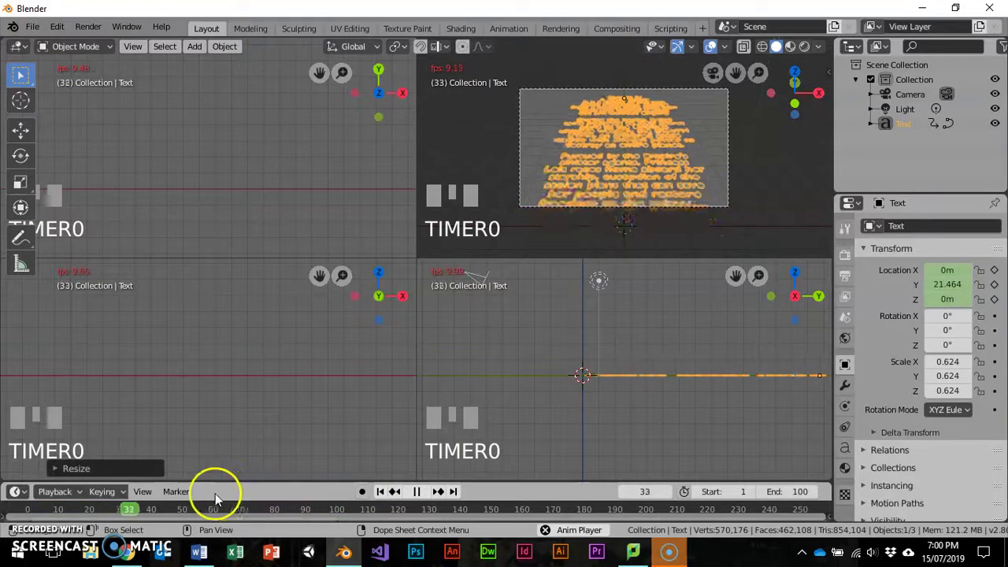
left_click(416, 492)
left_click(380, 492)
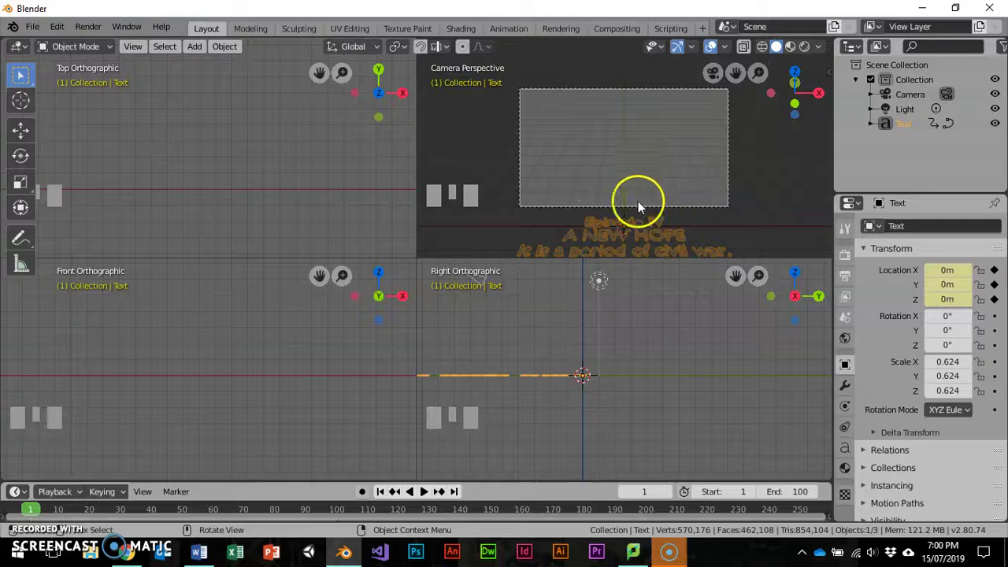
Toggle the camera viewpoint off and leave quad view for a single top orthographic viewport.
left_click(668, 248)
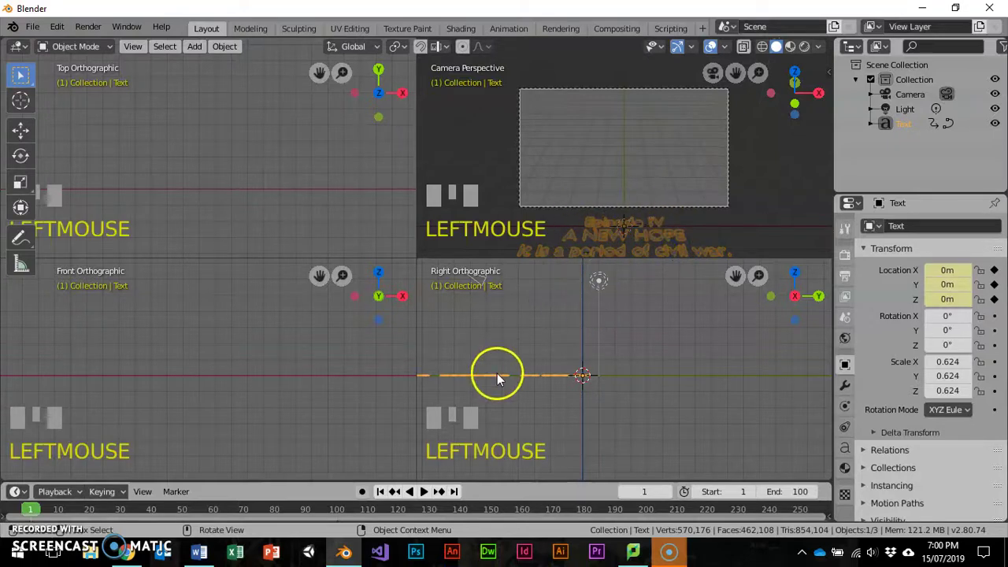
left_click(131, 47)
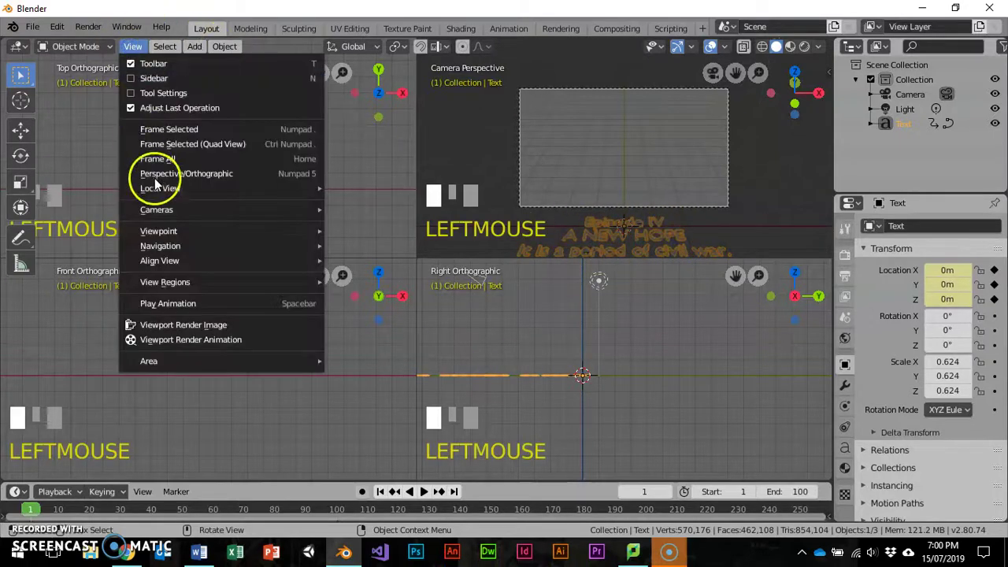
left_click(186, 231)
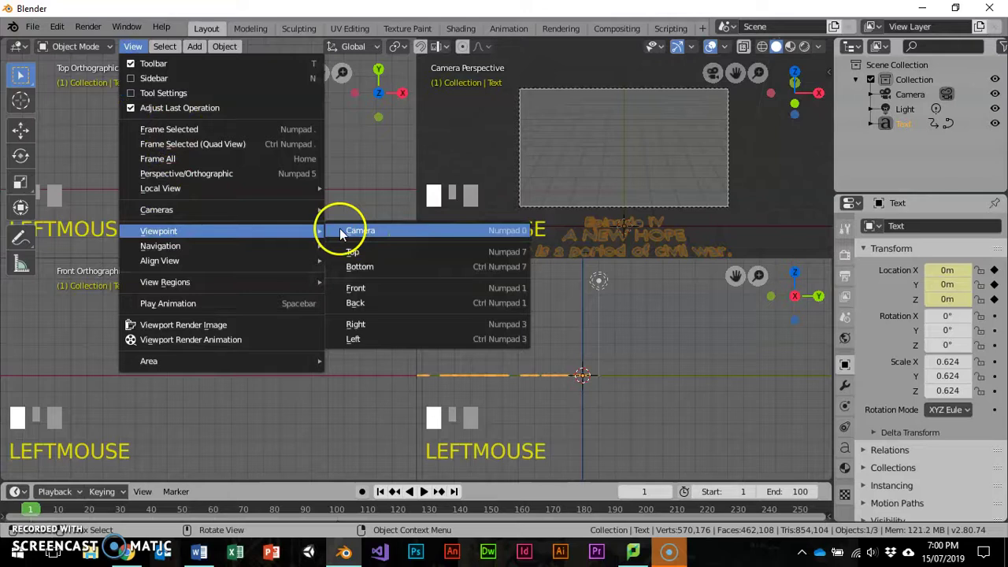
left_click(378, 237)
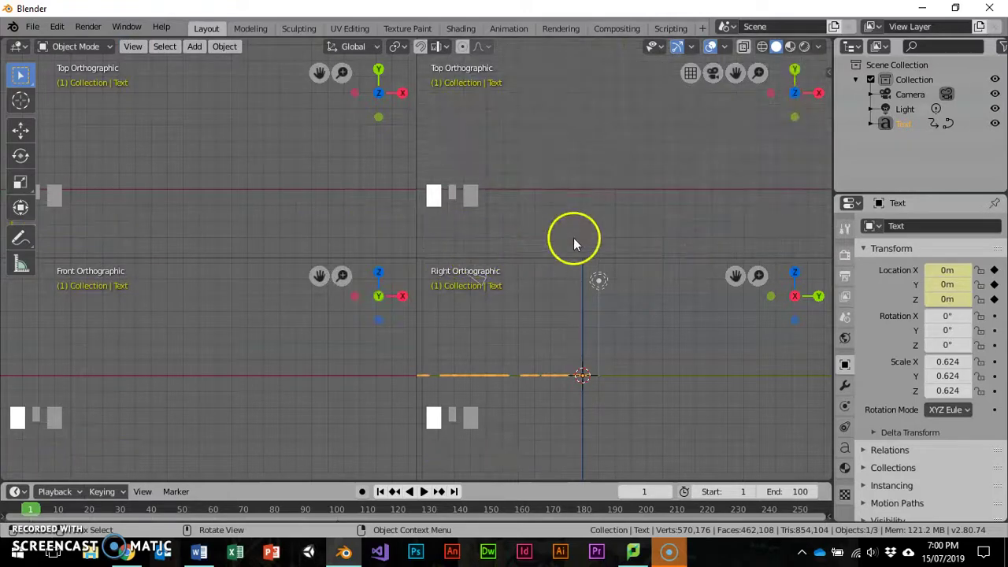
left_click(142, 47)
left_click(562, 145)
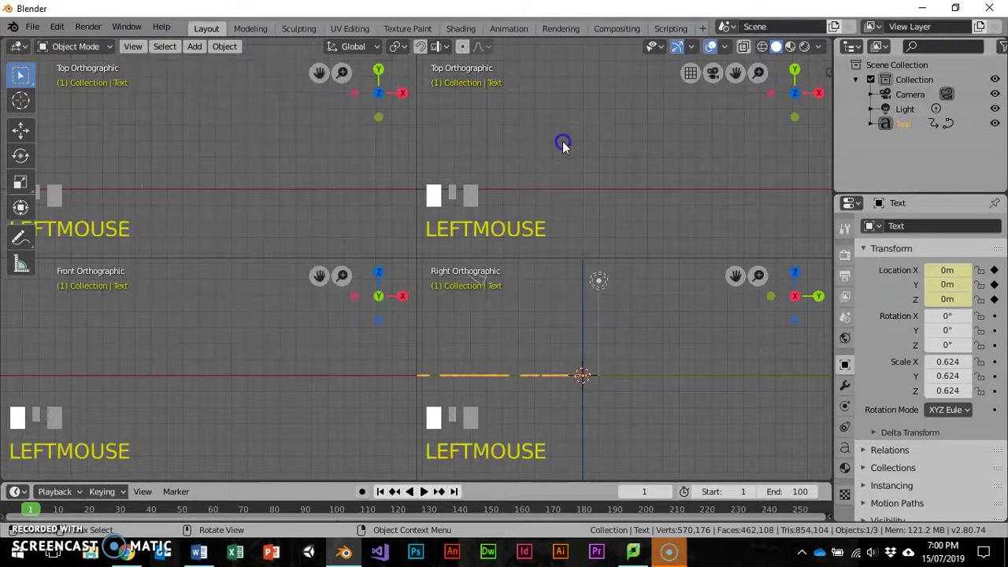
key("ctrl+alt+q")
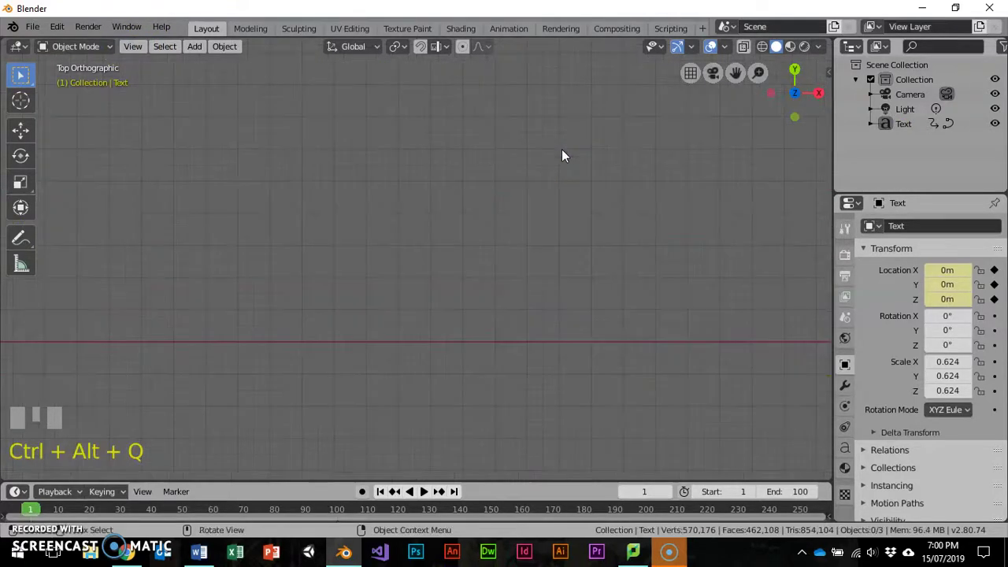
Select the crawl text in a perspective view and display the scene in rendered shading.
middle_click_drag(468, 347, 275, 232)
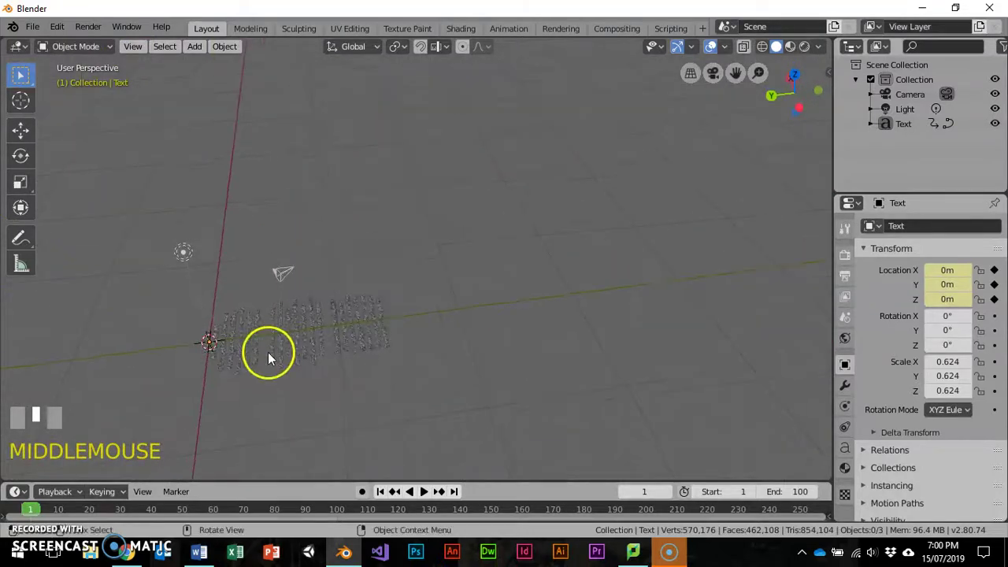
left_click(267, 353)
left_click(802, 47)
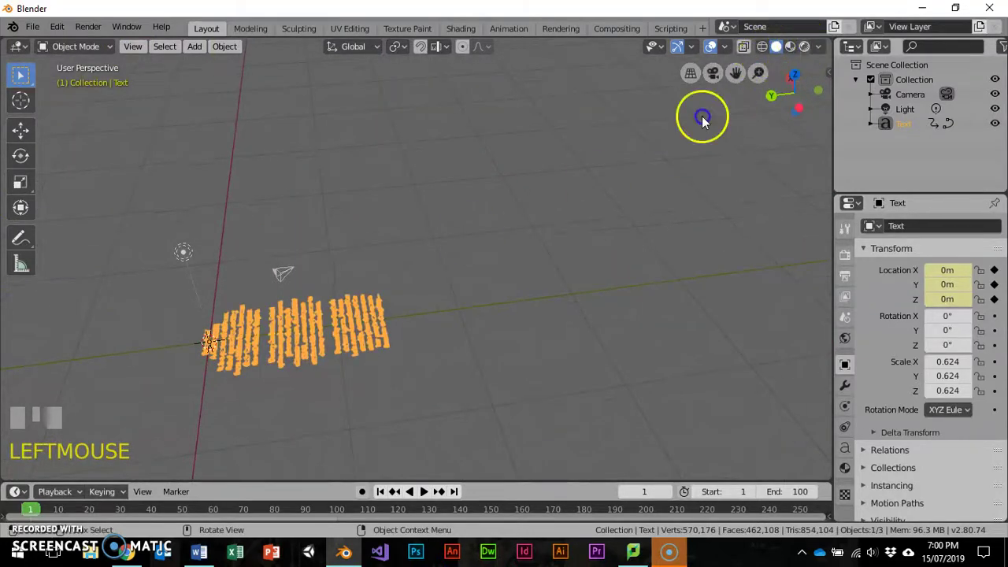
left_click(298, 328)
scroll(299, 329, "up", 5)
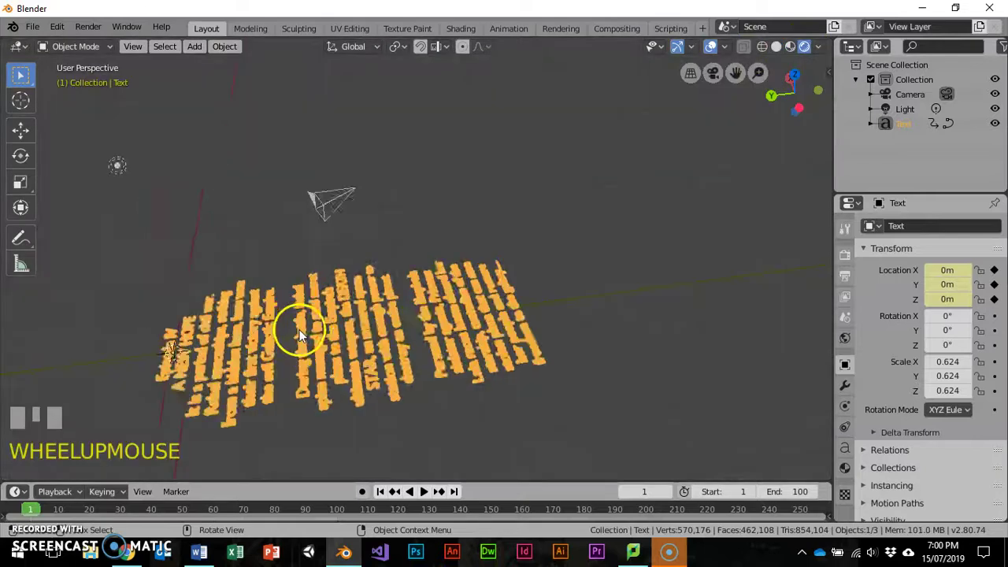
middle_click_drag(298, 329, 247, 221)
left_click(293, 371)
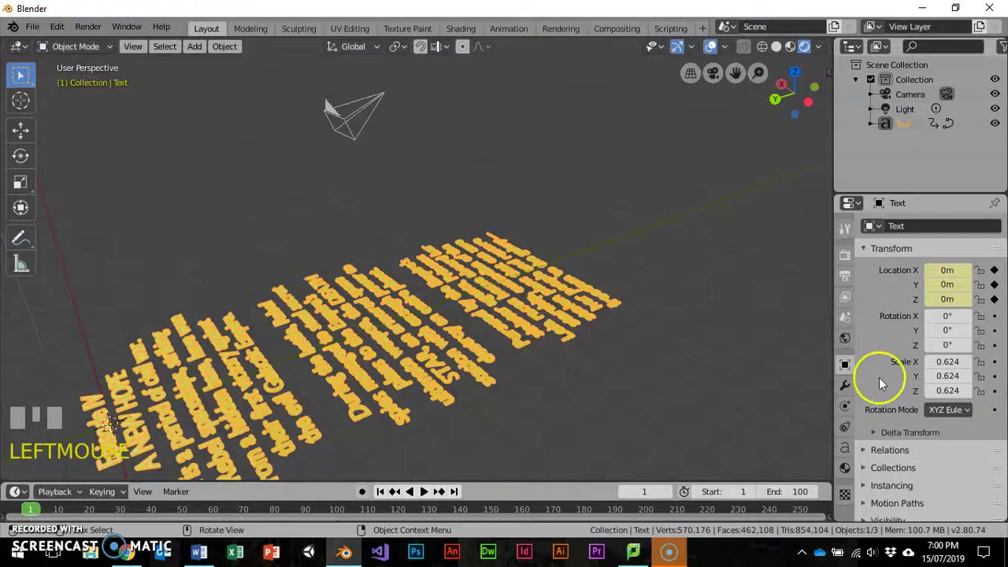
Set the world background color to black with an HSV value of 0.
left_click(845, 338)
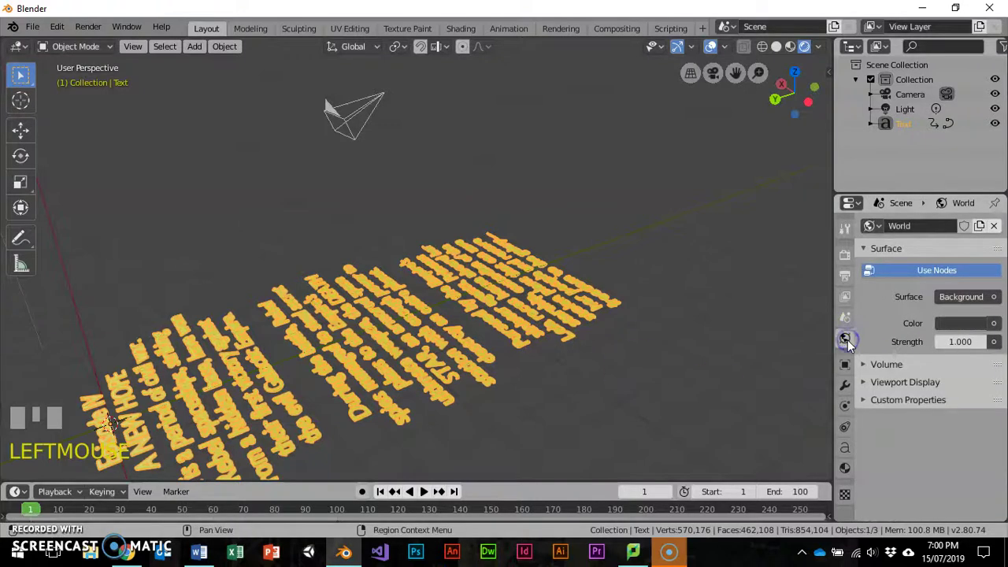
left_click(969, 324)
left_click_drag(977, 199, 986, 294)
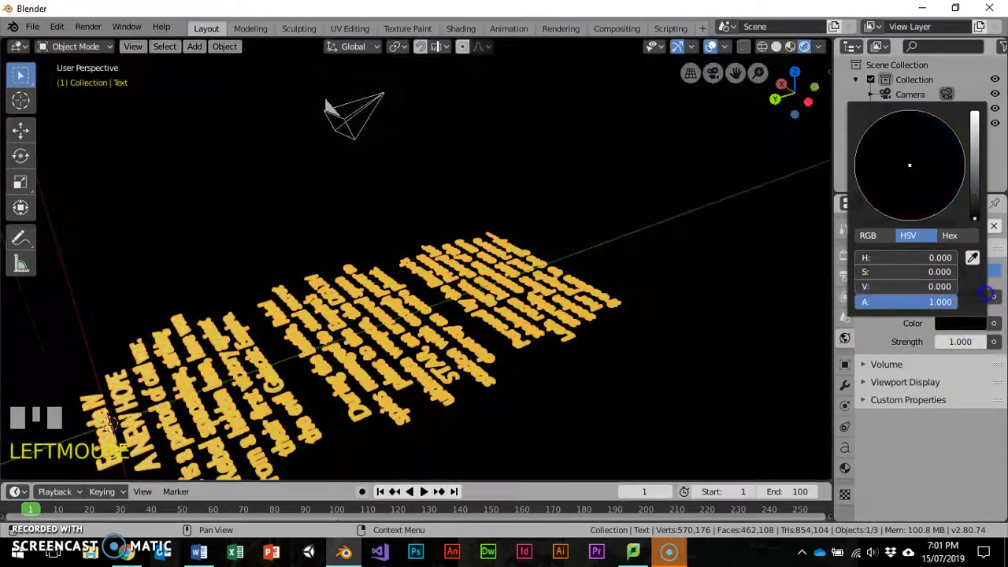
Play the animation and watch it through the camera against the background, stopping at frame 45.
middle_click_drag(684, 340, 467, 349)
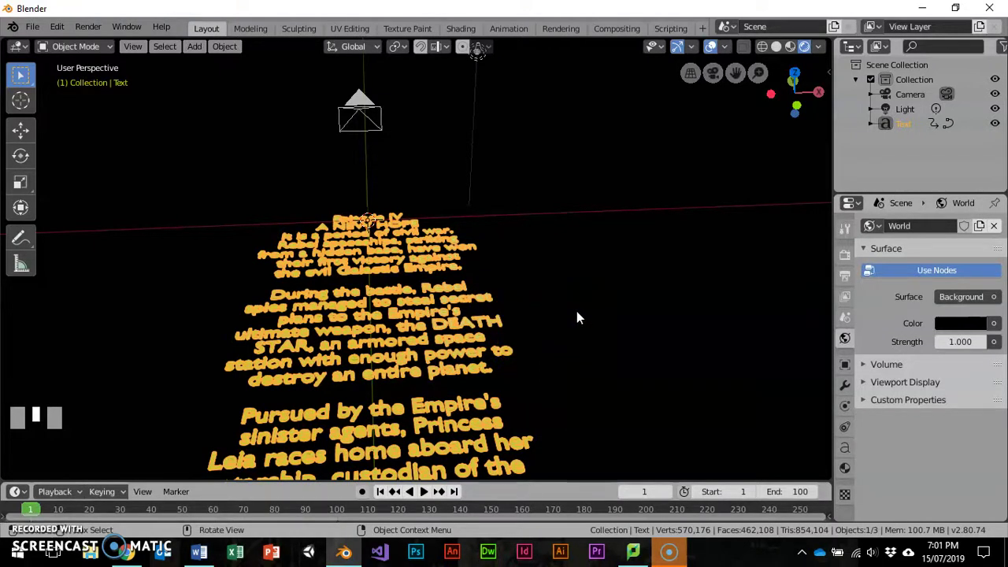
scroll(534, 347, "down", 2)
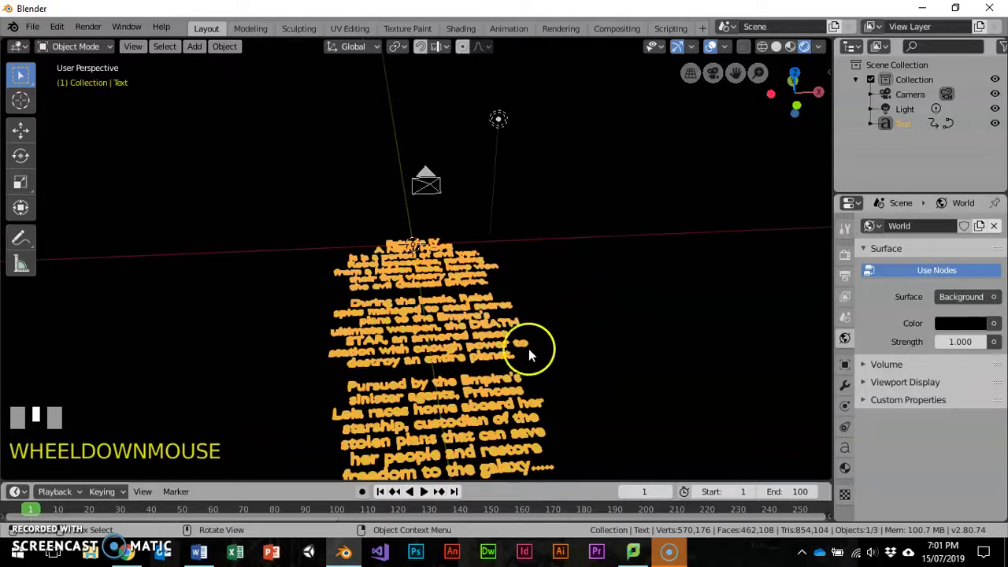
left_click(423, 492)
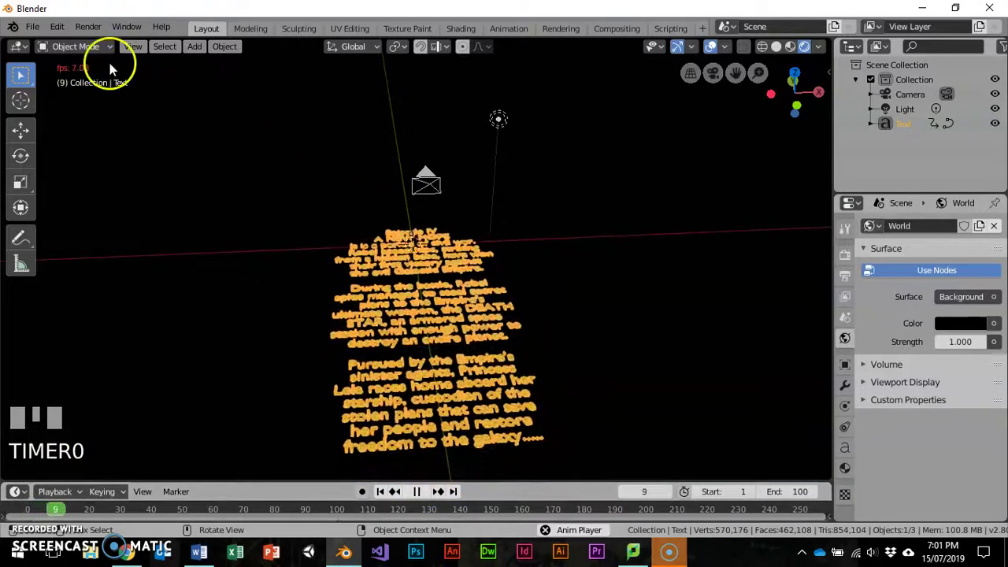
left_click(134, 47)
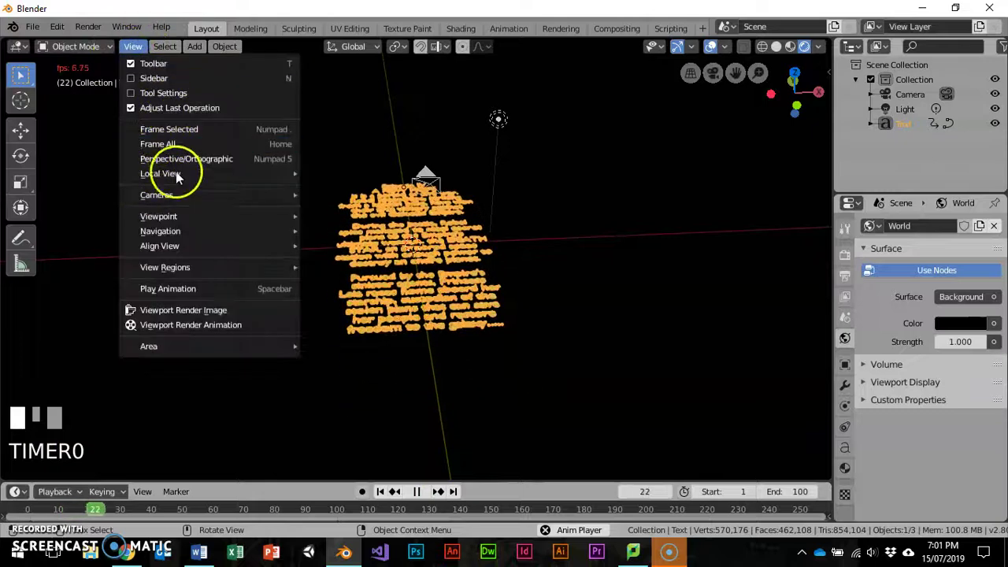
mouse_move(181, 216)
left_click(363, 216)
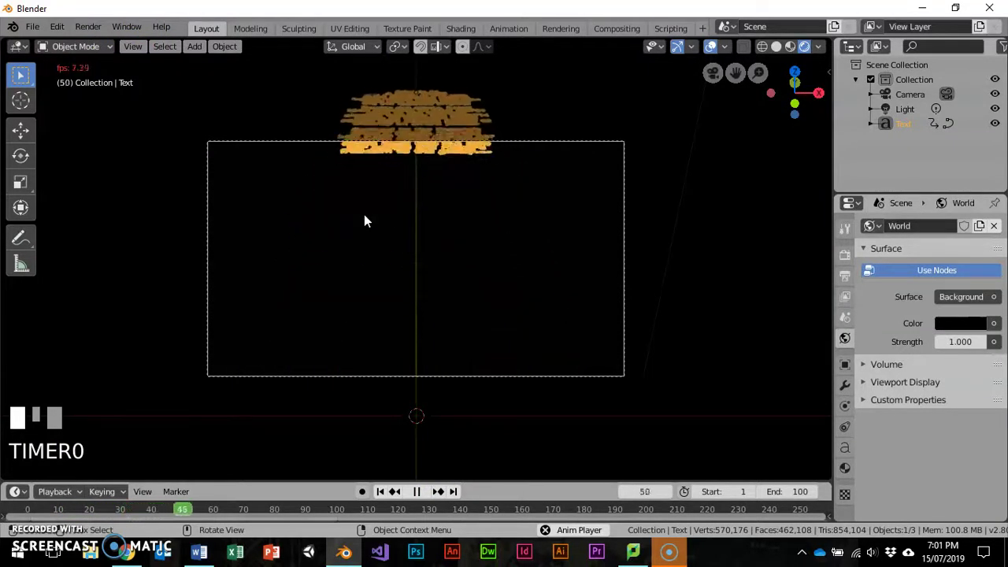
left_click(364, 298)
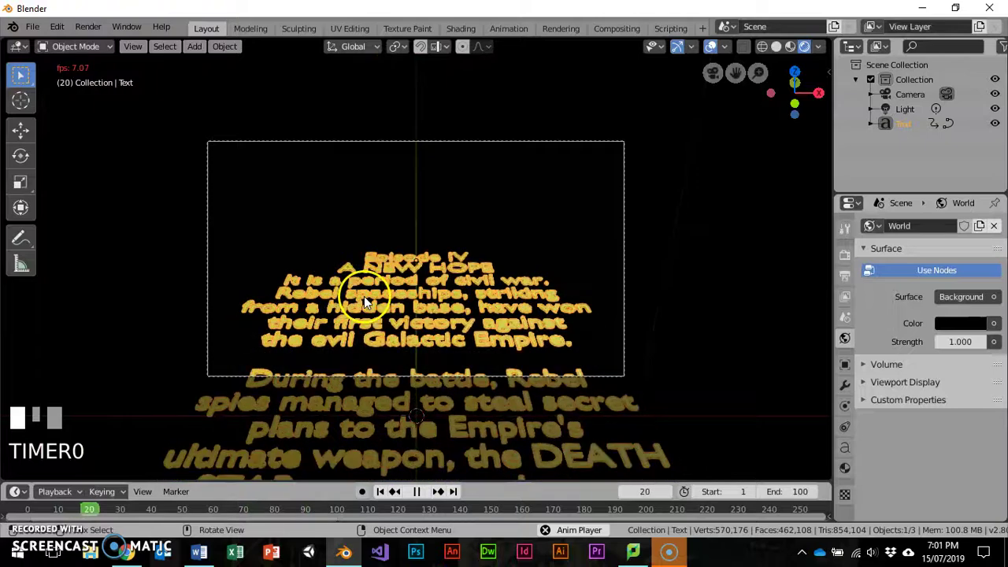
left_click(409, 274)
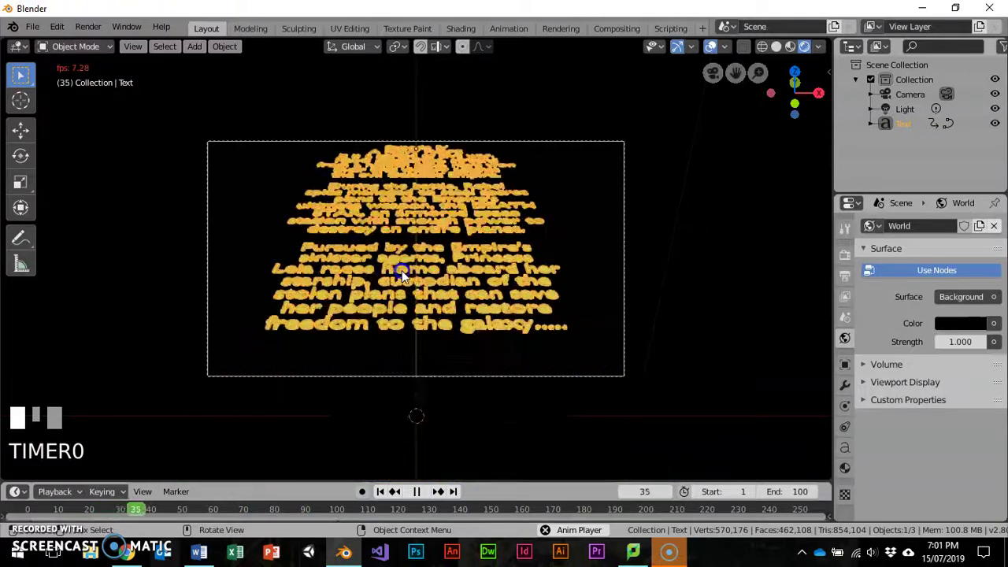
left_click(418, 490)
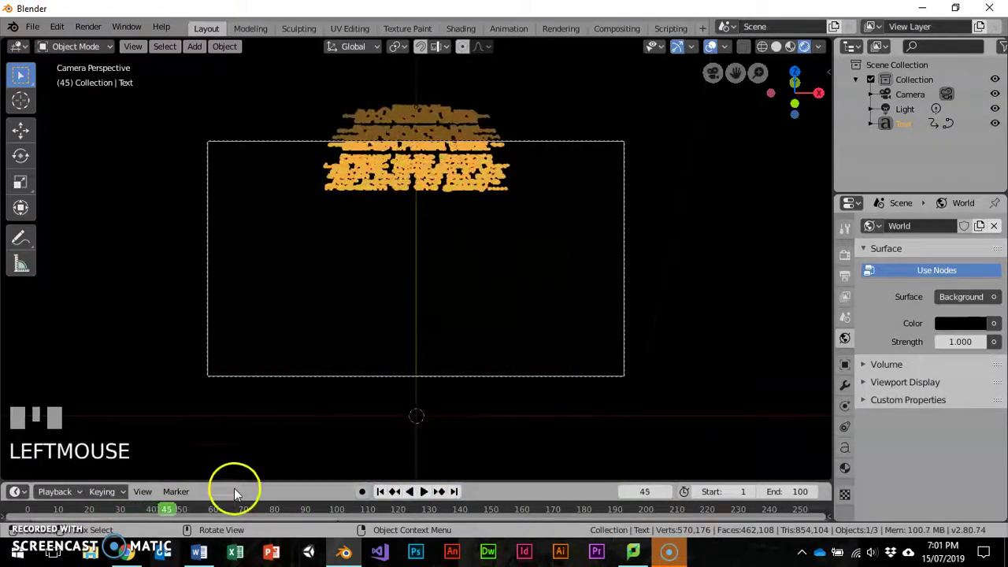
Enlarge the timeline, shift the crawl text's first keyframe to about frame 31, and set the current frame to 5.
left_click_drag(308, 475, 311, 445)
left_click(30, 488)
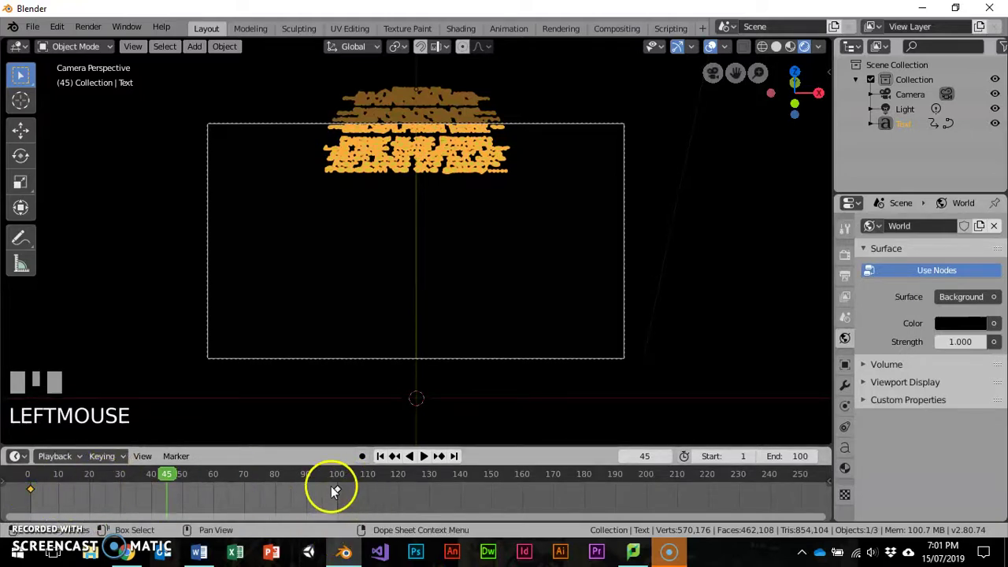
left_click_drag(31, 487, 119, 489)
left_click_drag(202, 473, 58, 495)
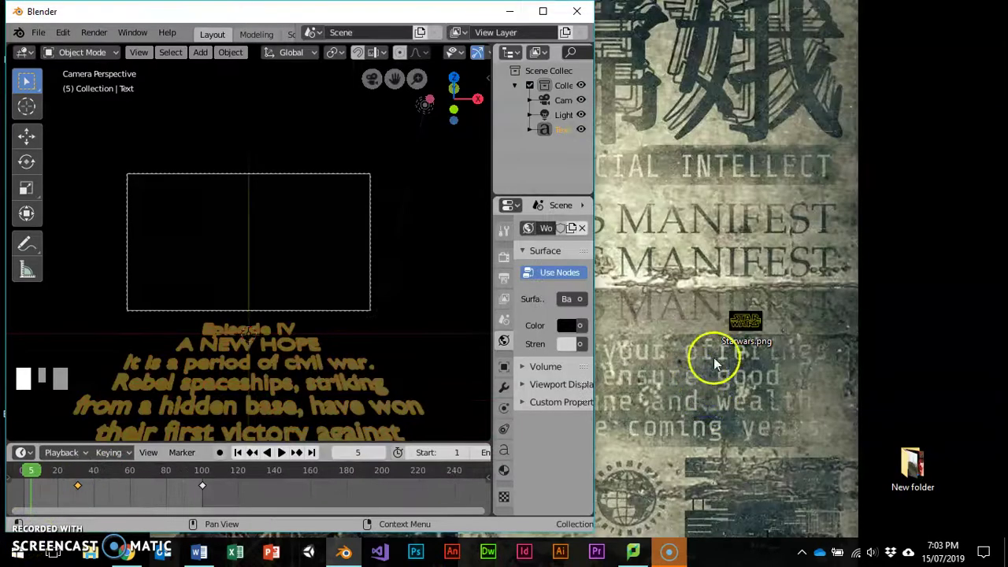
Try to bring the Starwars.png image from the desktop into the 3D viewport, and maximize the Blender window.
left_click_drag(744, 322, 210, 226)
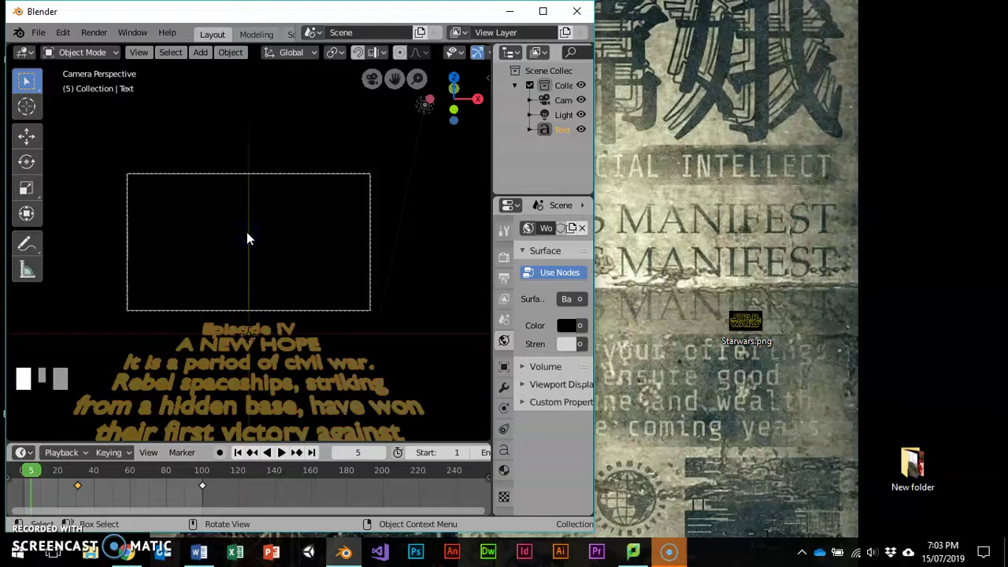
left_click_drag(791, 329, 239, 252)
left_click(543, 11)
Place the 3D cursor in the empty space above the crawl text and add a mesh cube there.
middle_click_drag(519, 190, 463, 243)
scroll(508, 267, "down", 3)
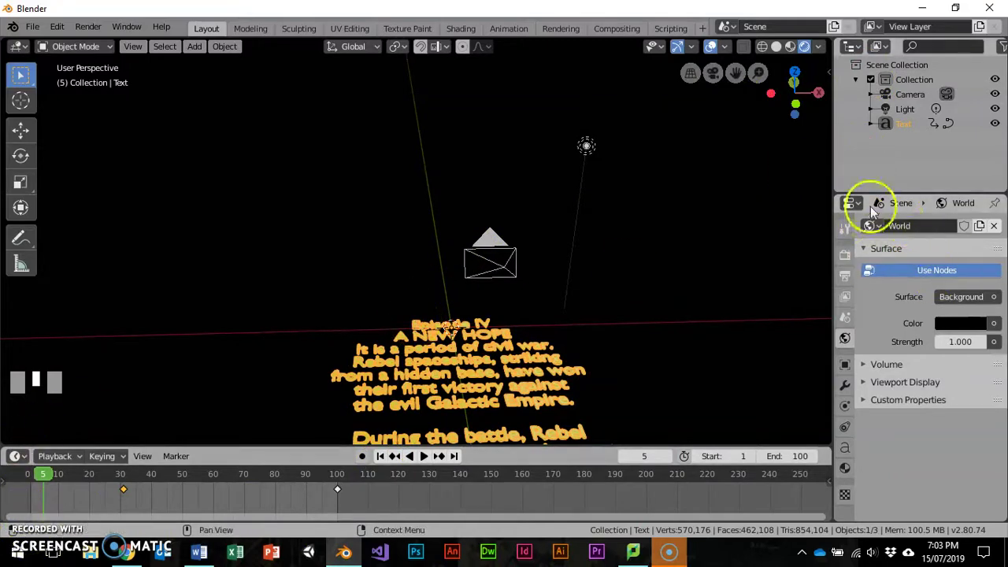
left_click(438, 227)
left_click(18, 97)
middle_click_drag(390, 247, 466, 272)
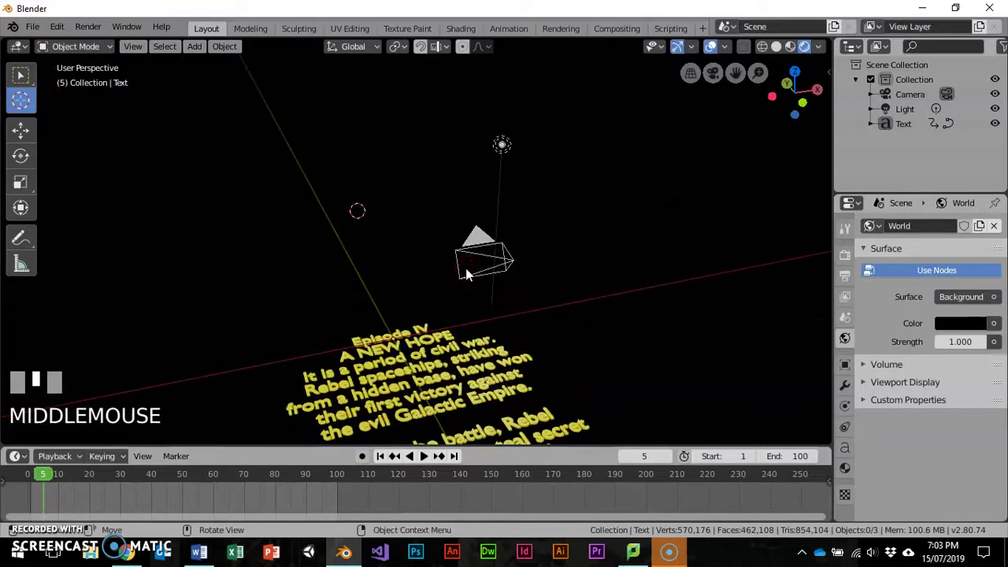
key("shift+a")
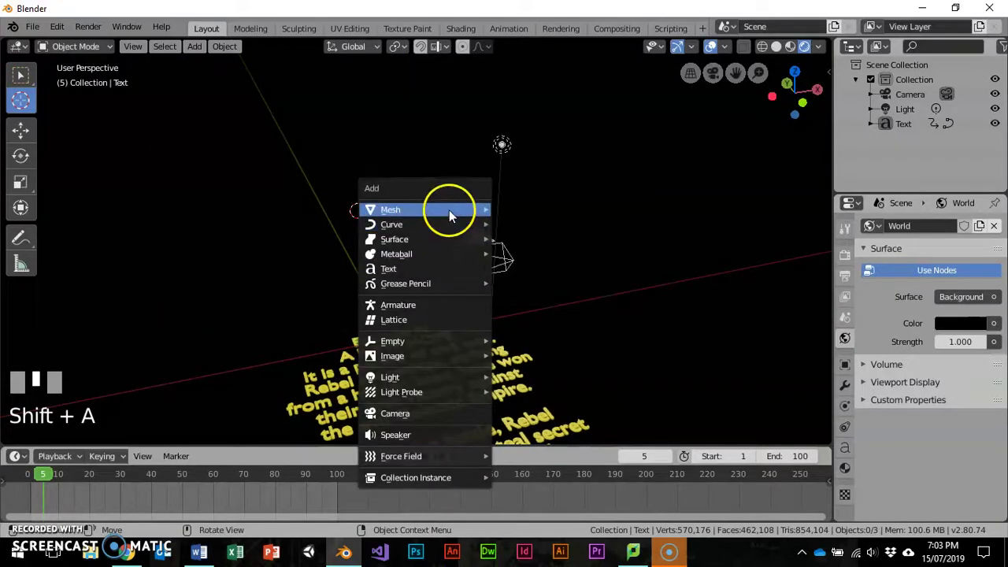
mouse_move(449, 209)
left_click(517, 225)
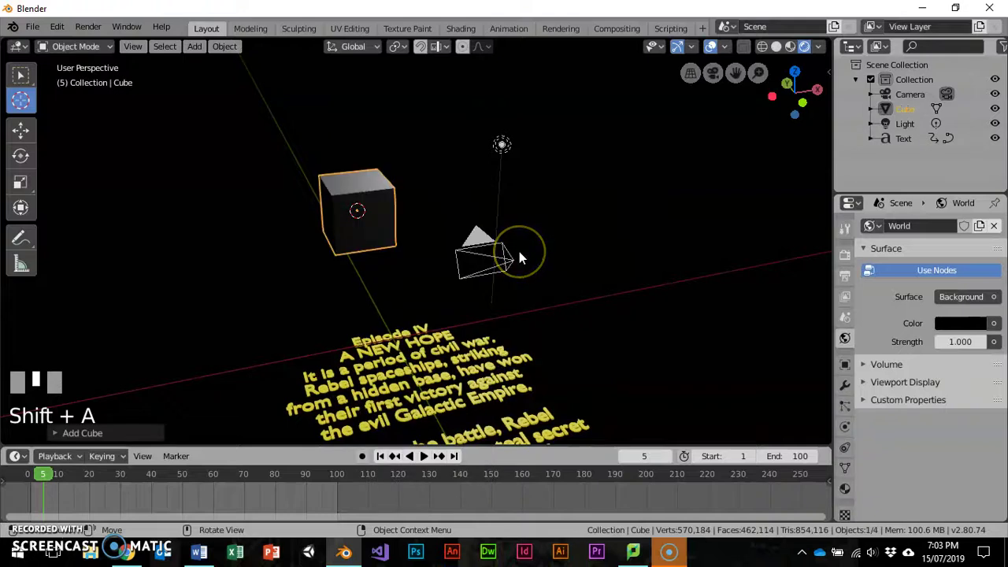
Centre the cube within the camera frame and insert a Location keyframe for it at frame 5.
left_click(132, 46)
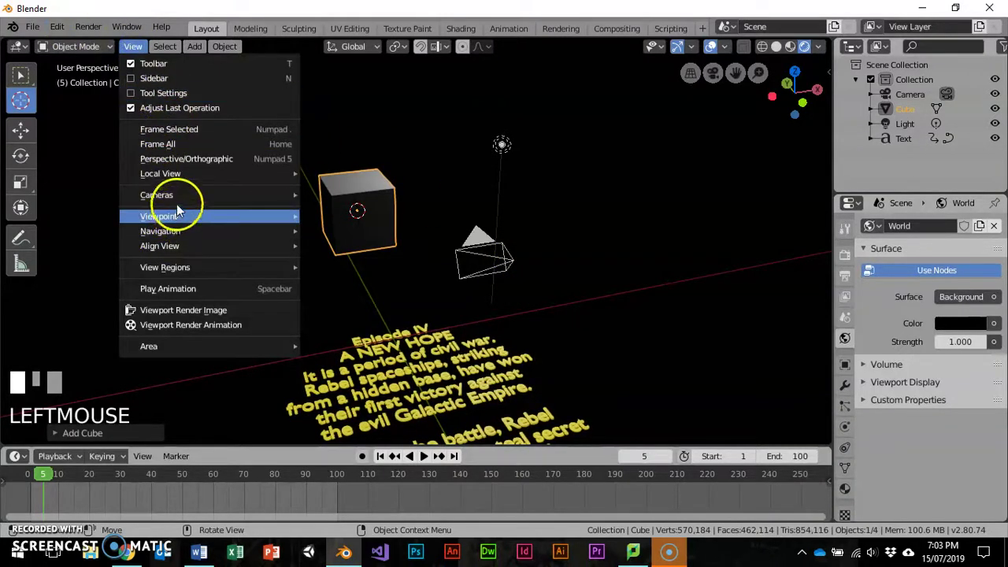
mouse_move(184, 216)
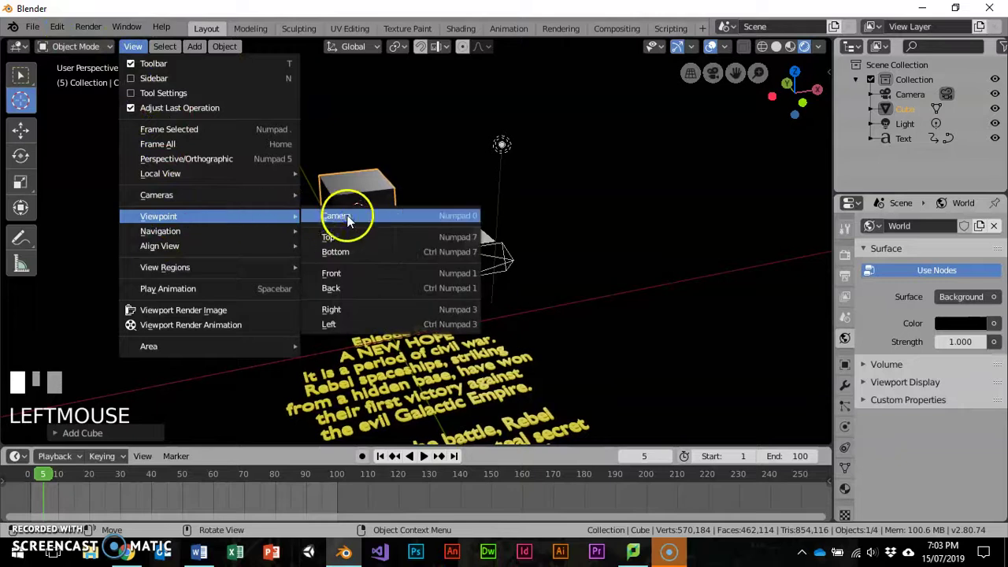
left_click(349, 219)
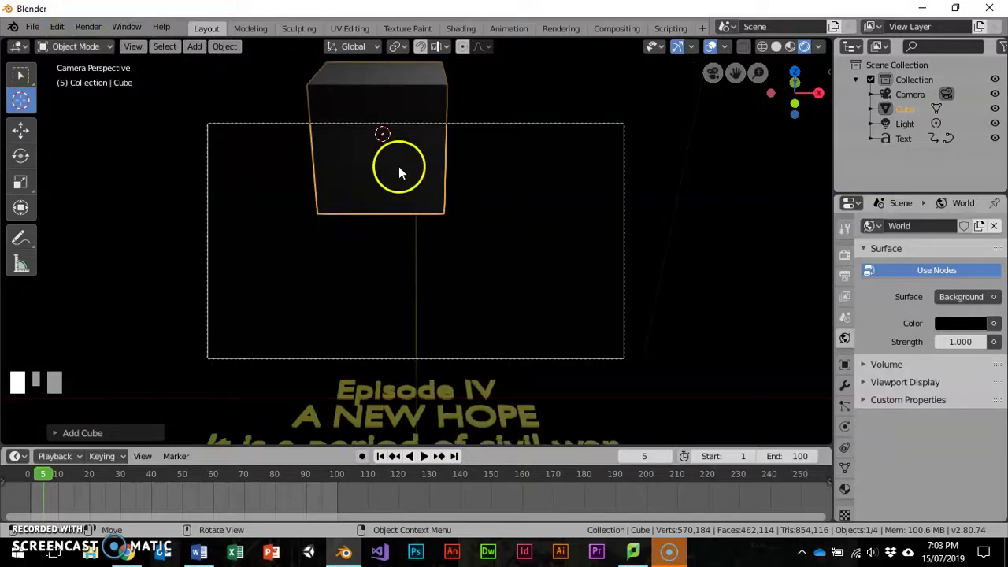
key("g")
left_click(405, 360)
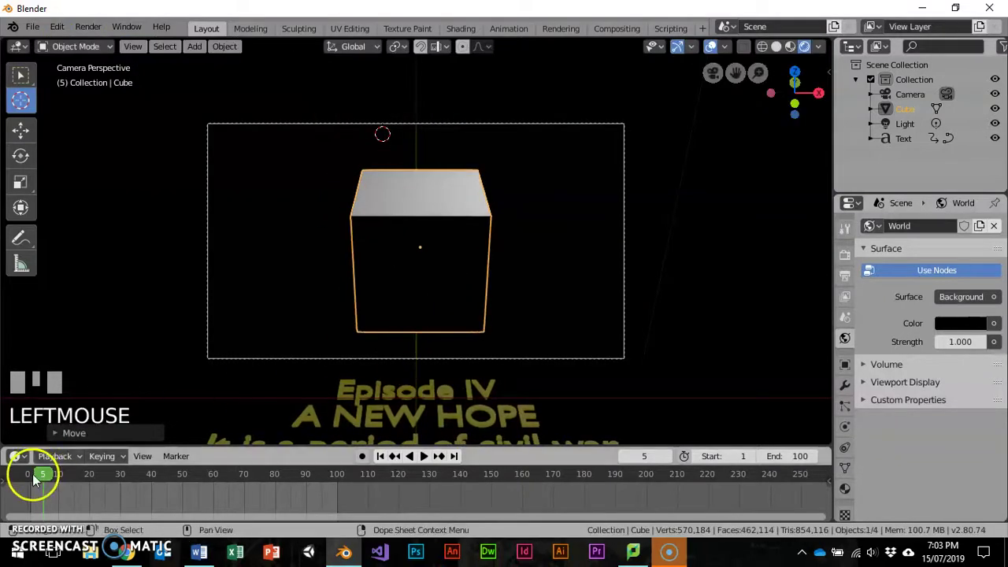
key("i")
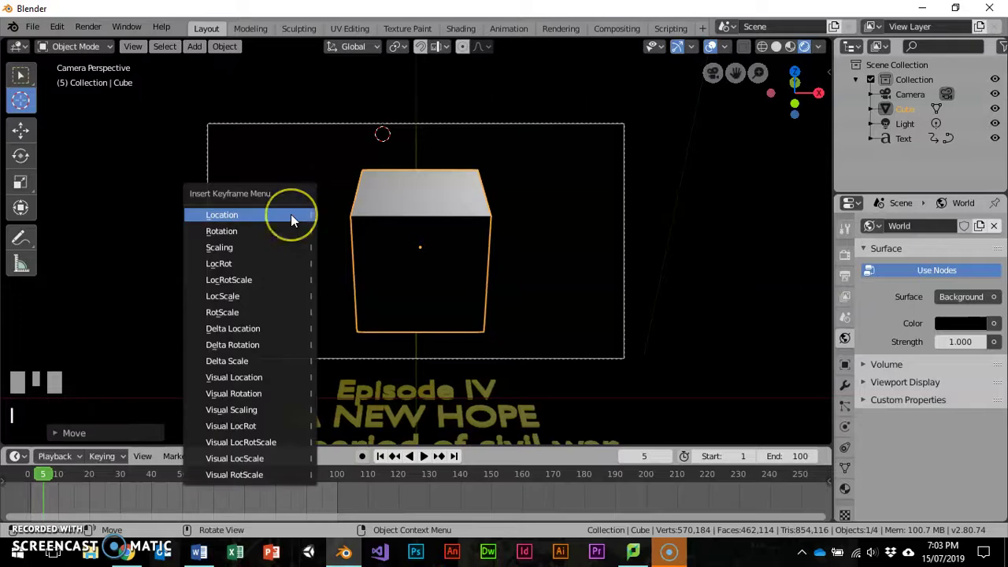
left_click(291, 214)
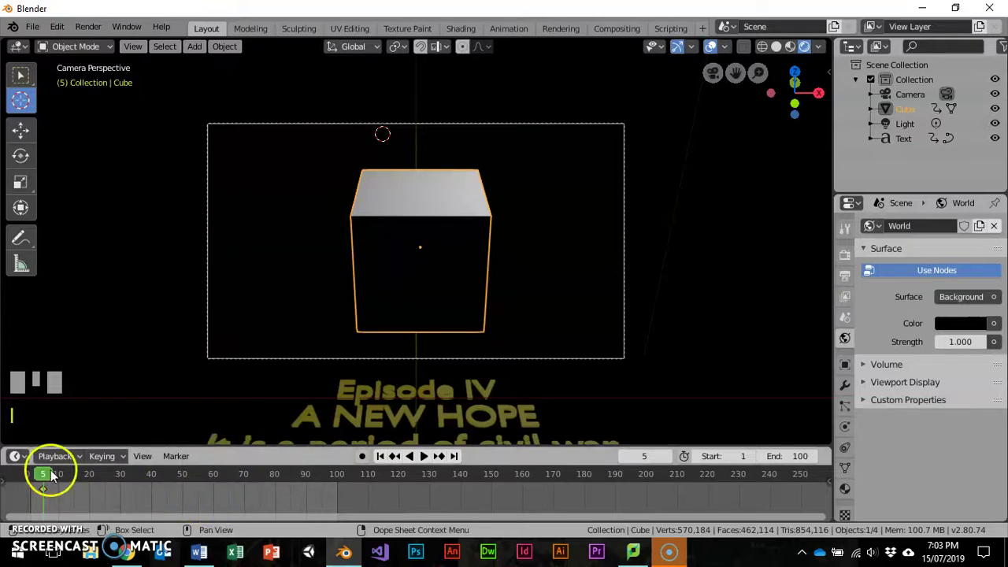
At frame 4, move the cube beyond the left edge of the camera frame and insert a Location keyframe.
left_click_drag(48, 476, 39, 476)
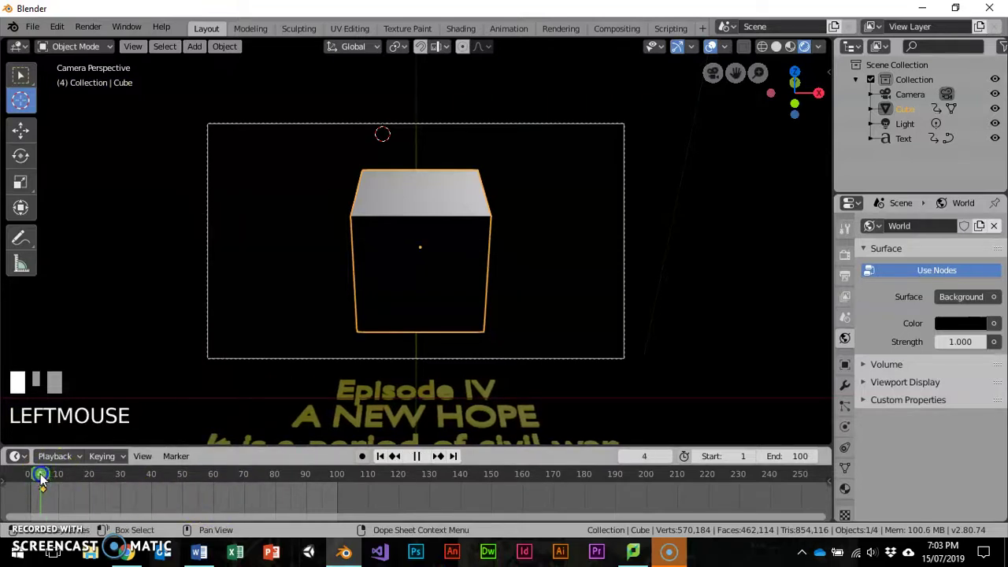
key("g")
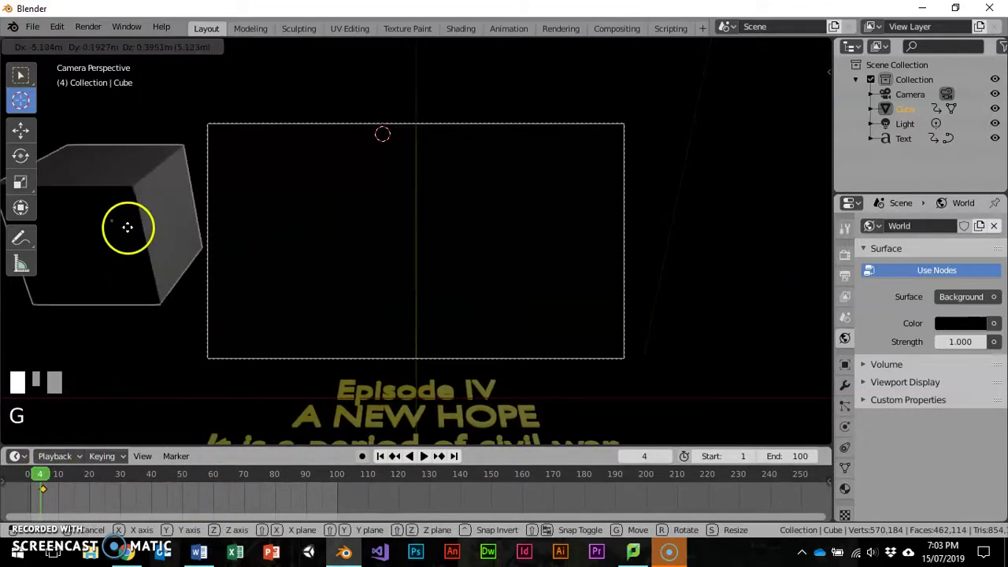
left_click(59, 223)
key("i")
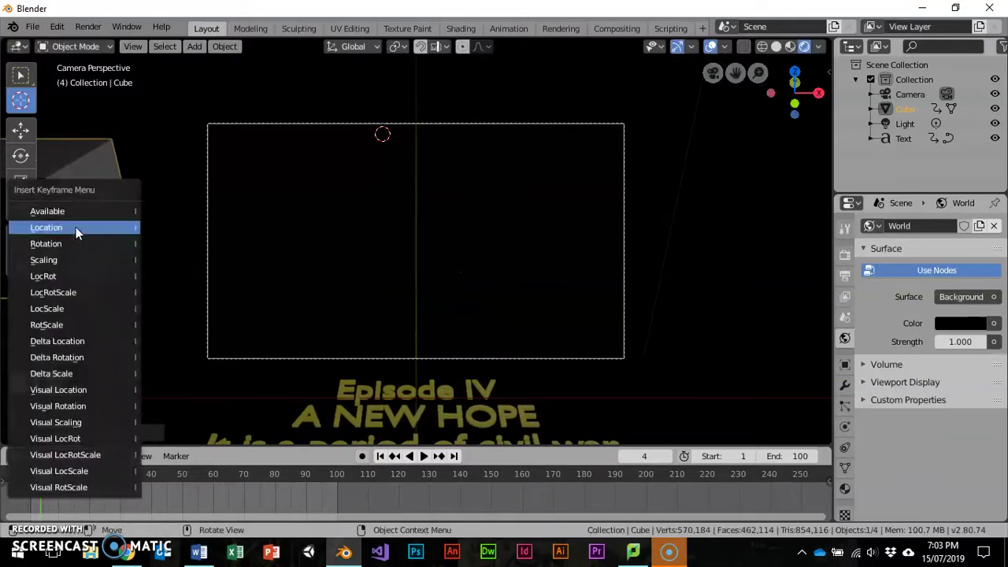
left_click(76, 227)
Insert a Location keyframe for the centred cube at frame 20 to hold its position.
left_click_drag(75, 472, 49, 473)
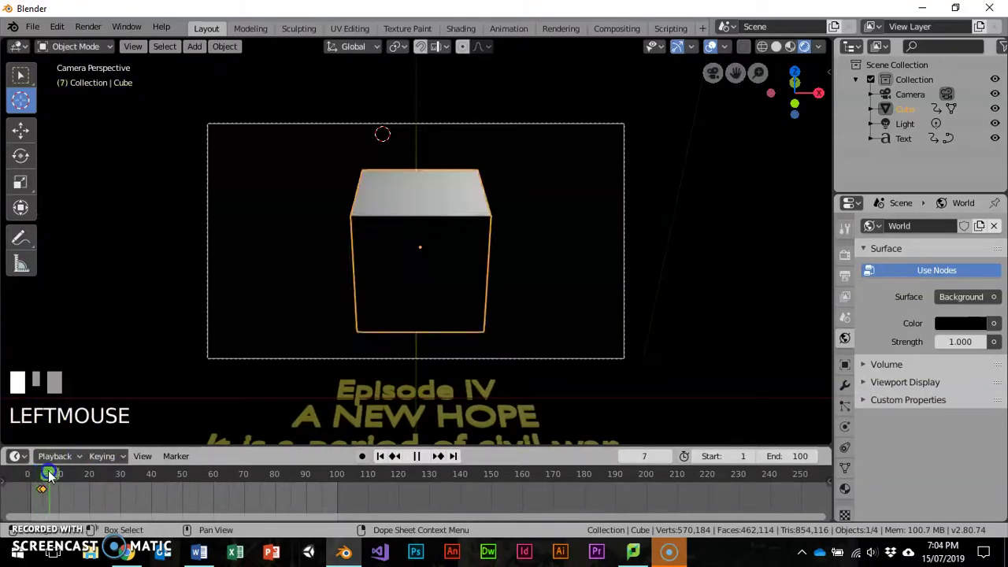
left_click_drag(133, 478, 116, 482)
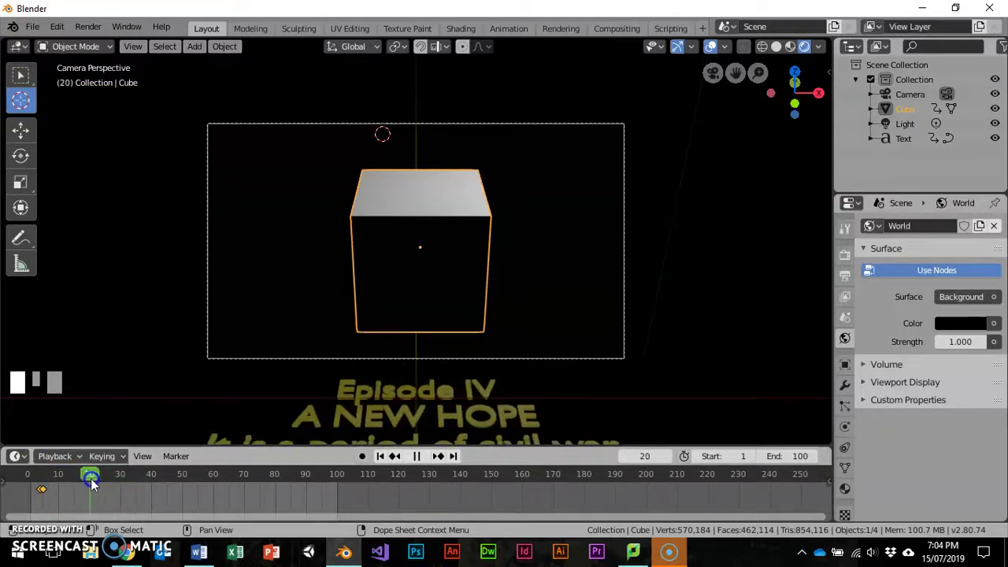
key("i")
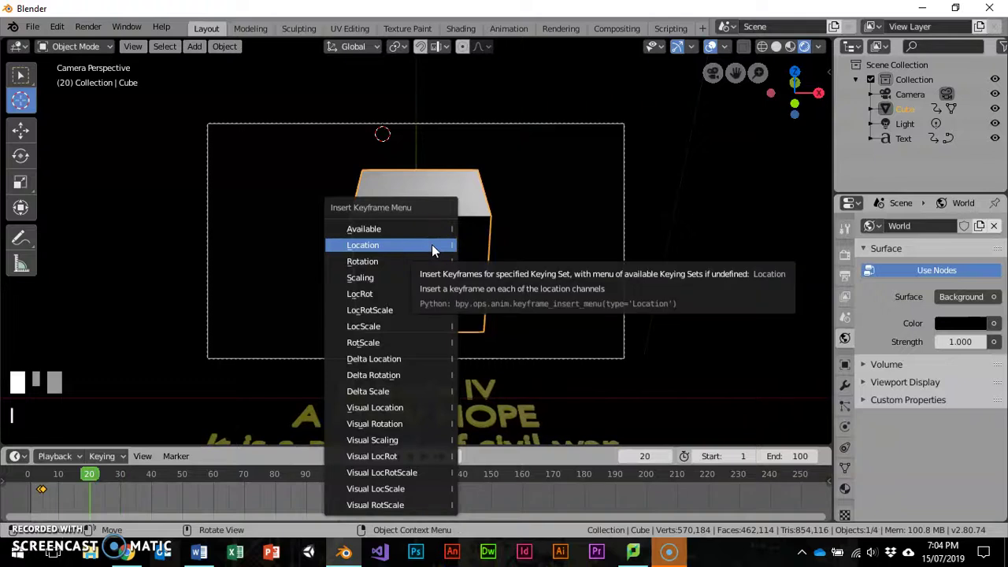
left_click(432, 245)
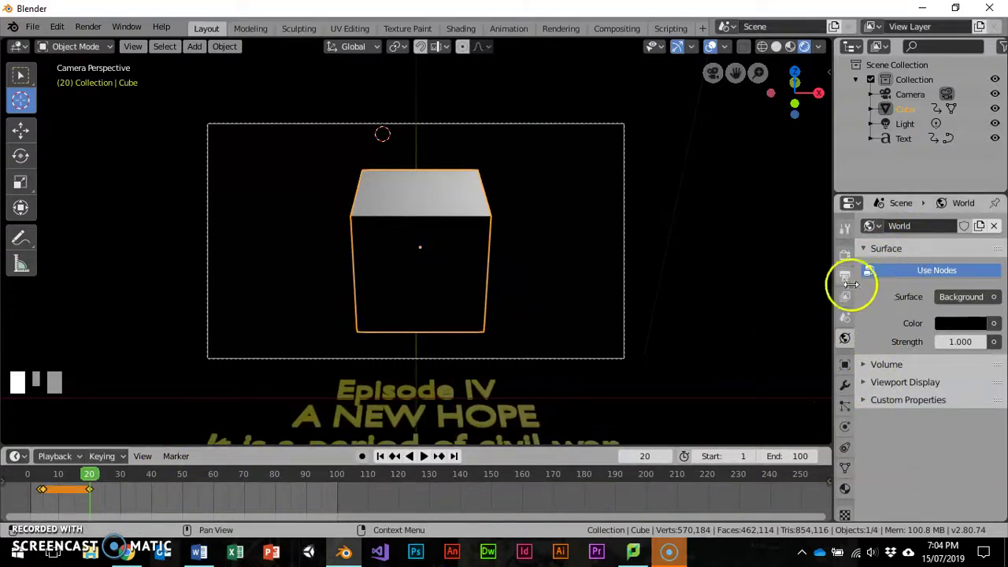
At frame 21, move the cube beyond the right edge of the camera frame and keyframe its location.
left_click(92, 470)
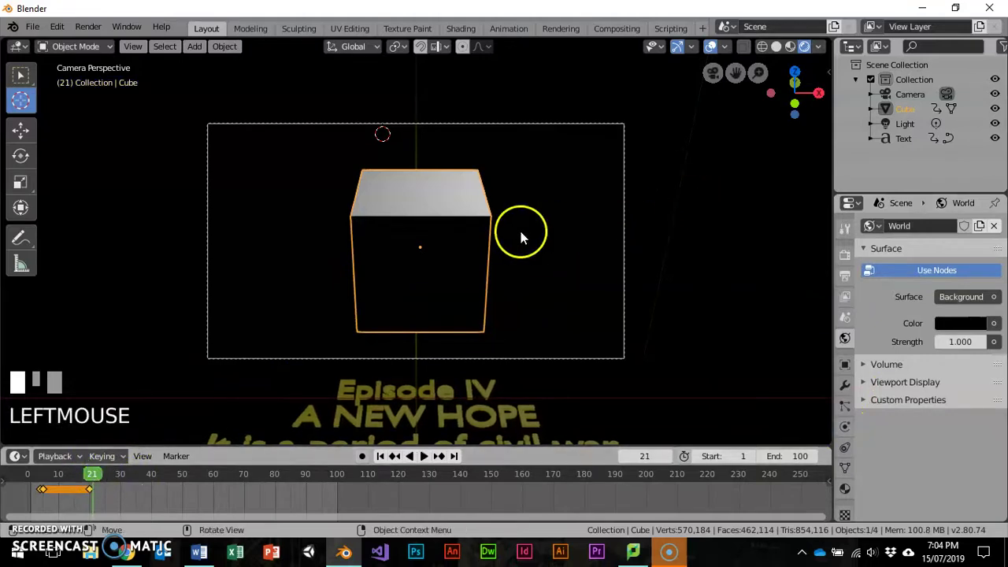
key("g")
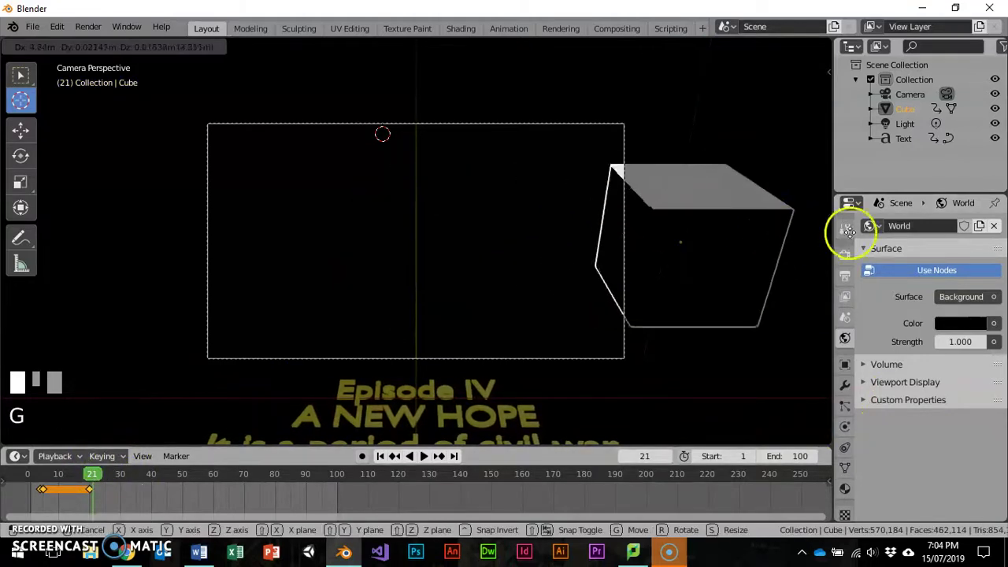
left_click(140, 240)
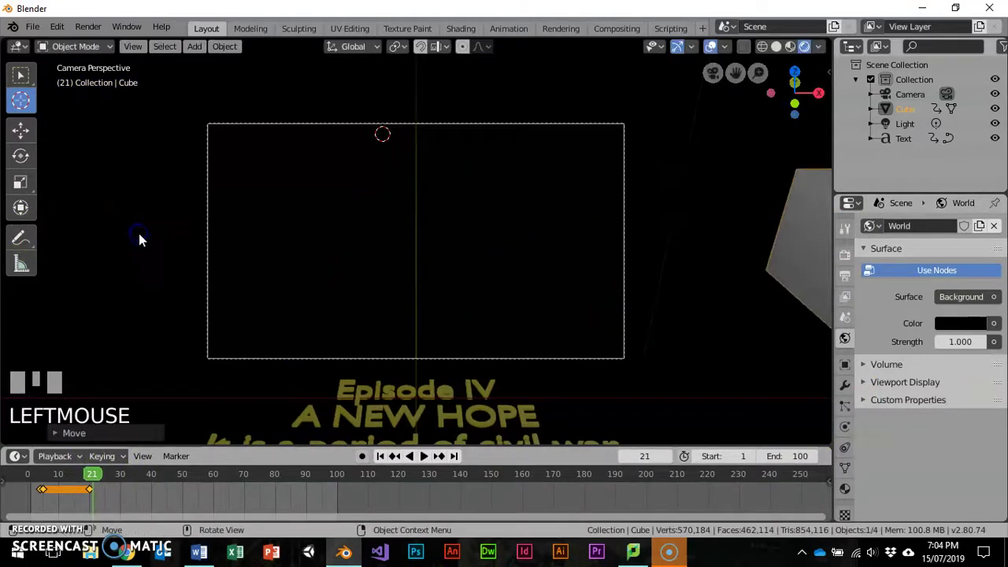
key("i")
left_click(497, 198)
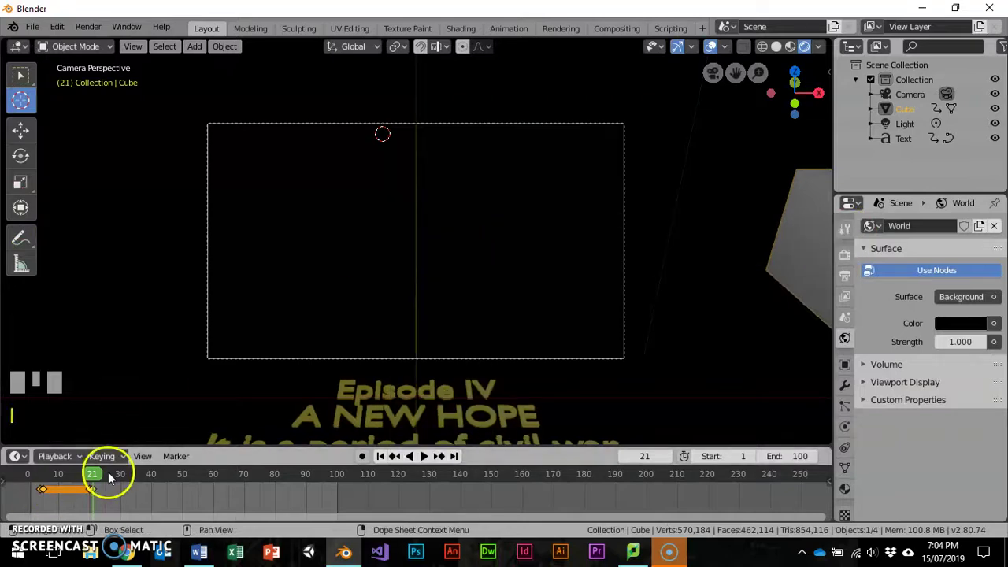
Play the animation from frame 0 to check the cube's timing through the camera, stopping at frame 84.
left_click_drag(49, 473, 29, 475)
key("Return")
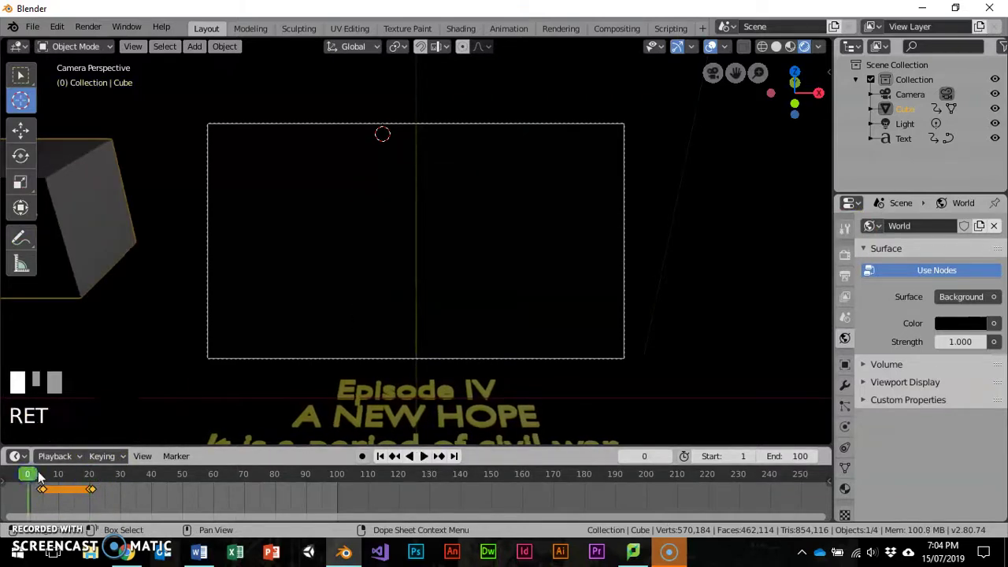
left_click(422, 456)
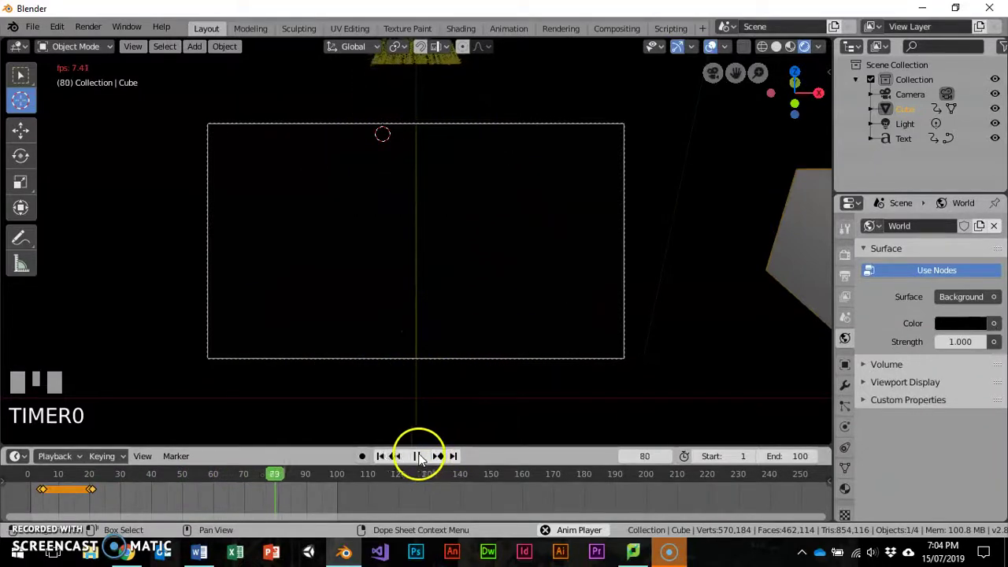
left_click(416, 456)
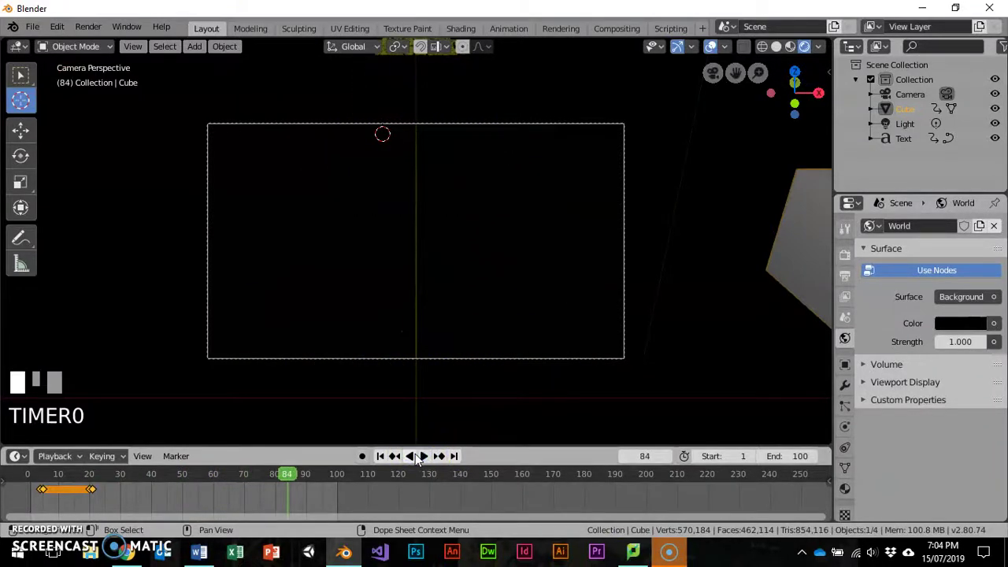